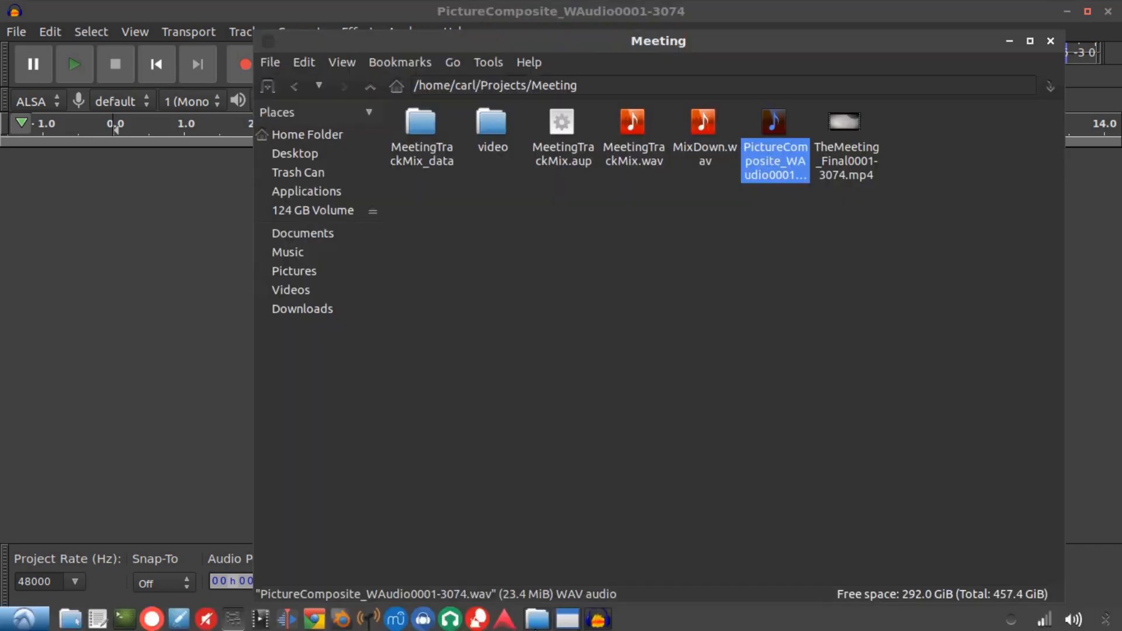
Step: Import PictureComposite_WAudio0001-3074.wav and MixDown.wav from the Meeting folder as separate tracks in the project
left_click(562, 618)
left_click_drag(780, 124, 120, 211)
left_click(721, 471)
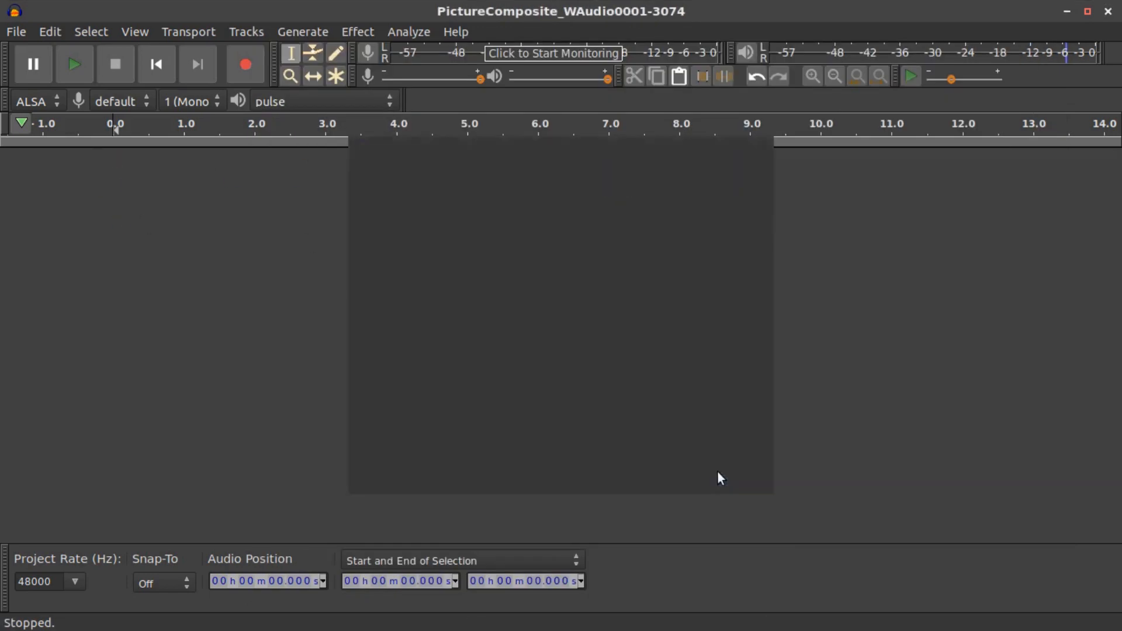
left_click(562, 622)
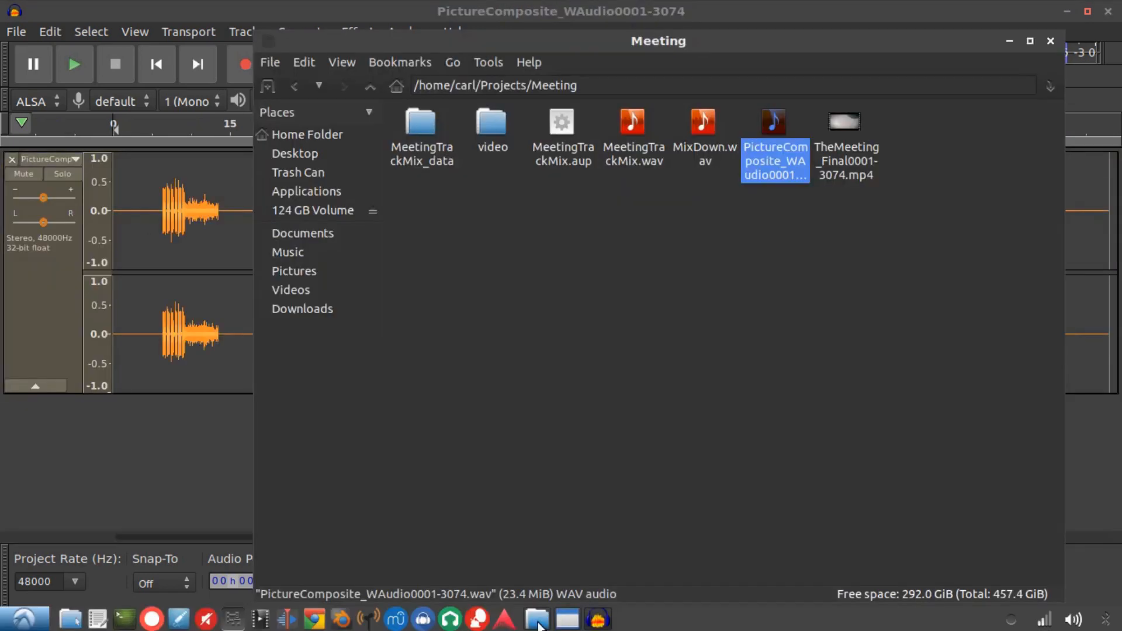
left_click_drag(702, 135, 183, 488)
left_click(737, 471)
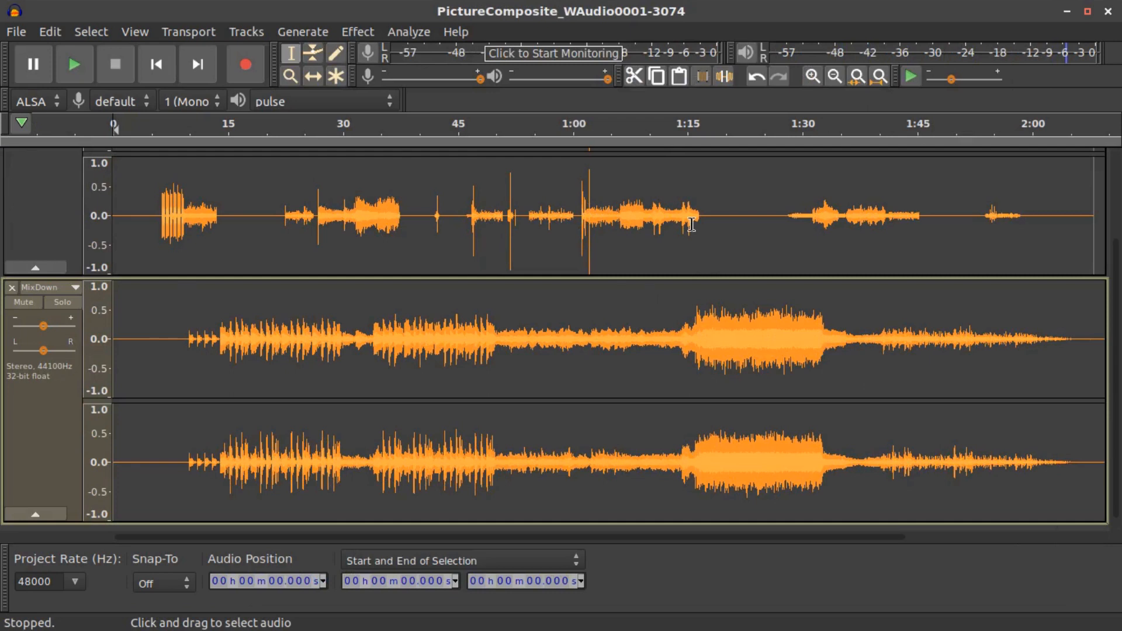
Step: Select all of the PictureComposite track's audio, with that track soloed and the MixDown track muted
scroll(691, 225, "up", 4)
double_click(645, 258)
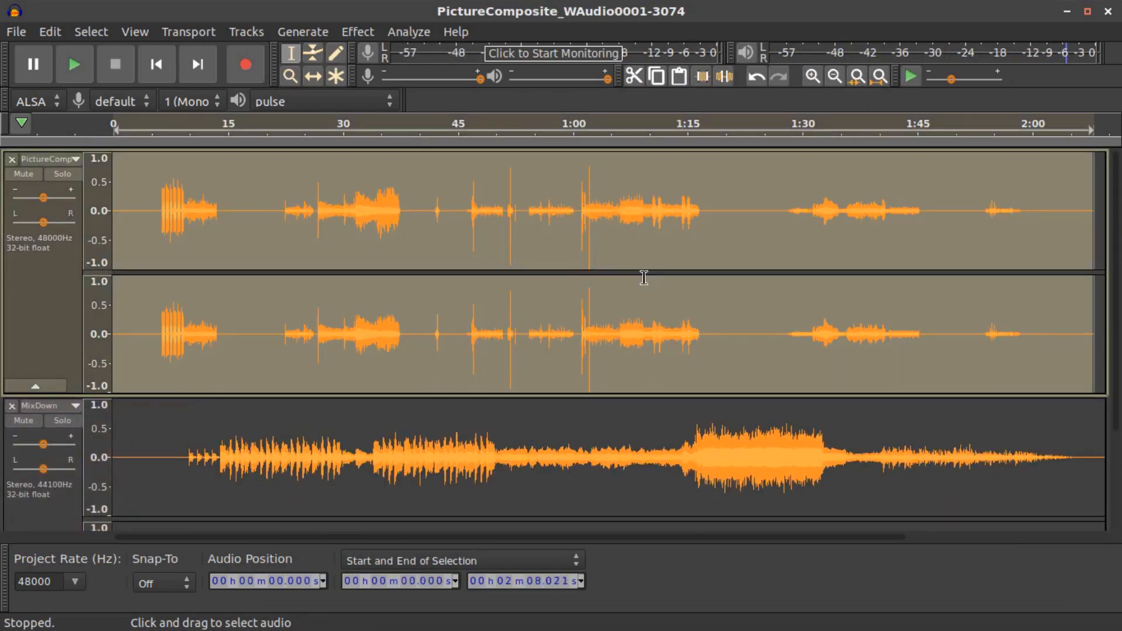
left_click(33, 418)
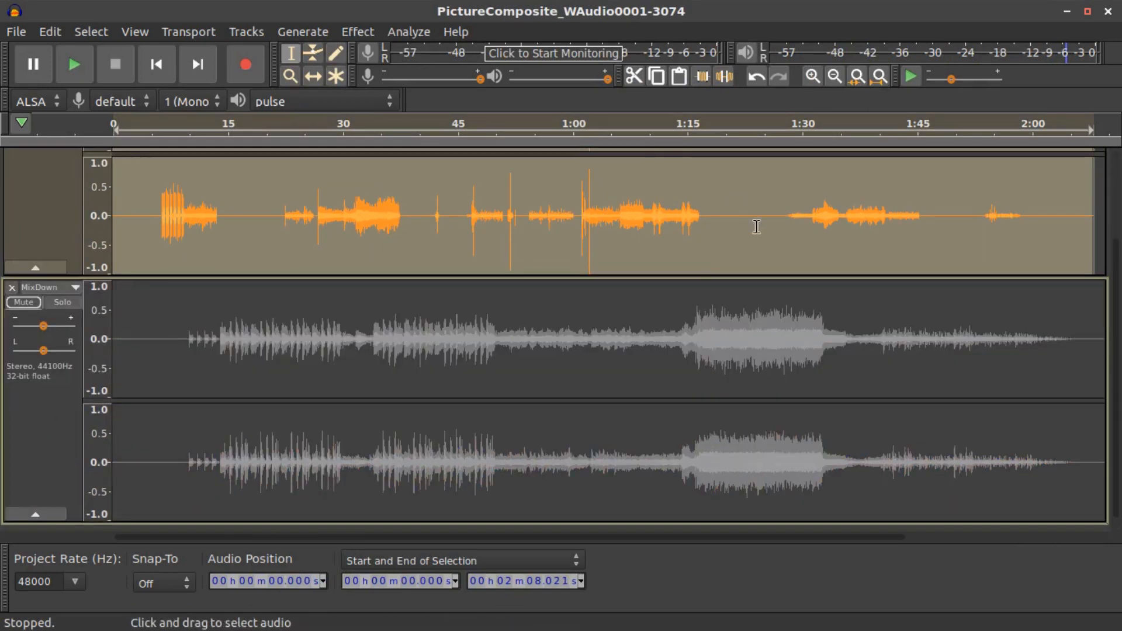
scroll(755, 225, "up", 3)
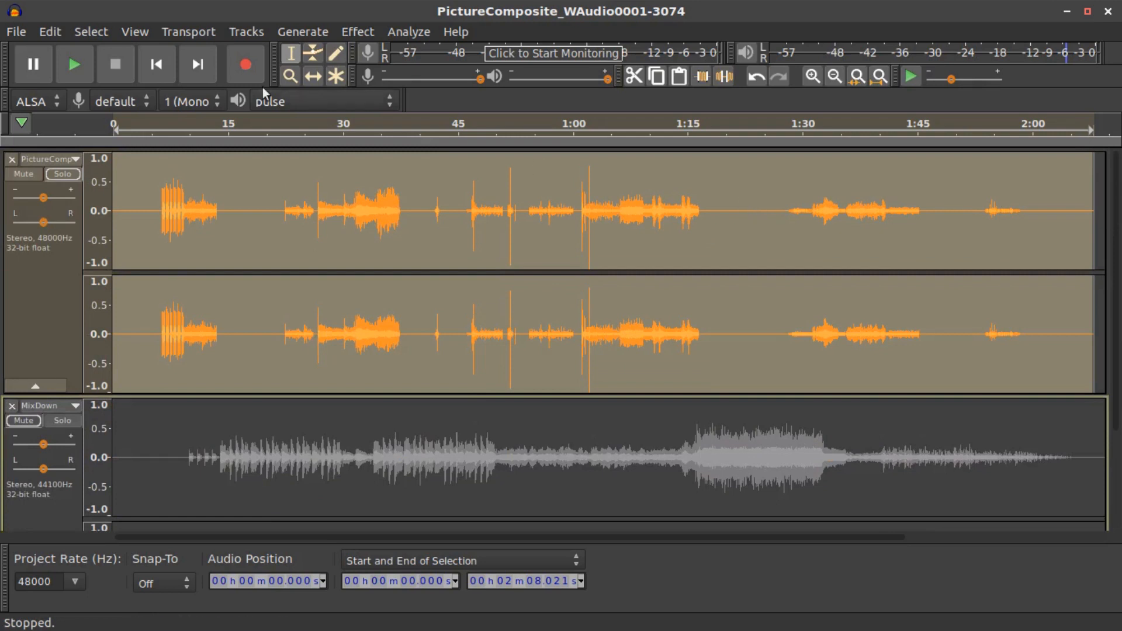
Step: Apply a Hard Limit limiter at -3 dB with 10 ms hold and no make-up gain to the selection, and audition the result from about 6 seconds
left_click(353, 31)
mouse_move(370, 590)
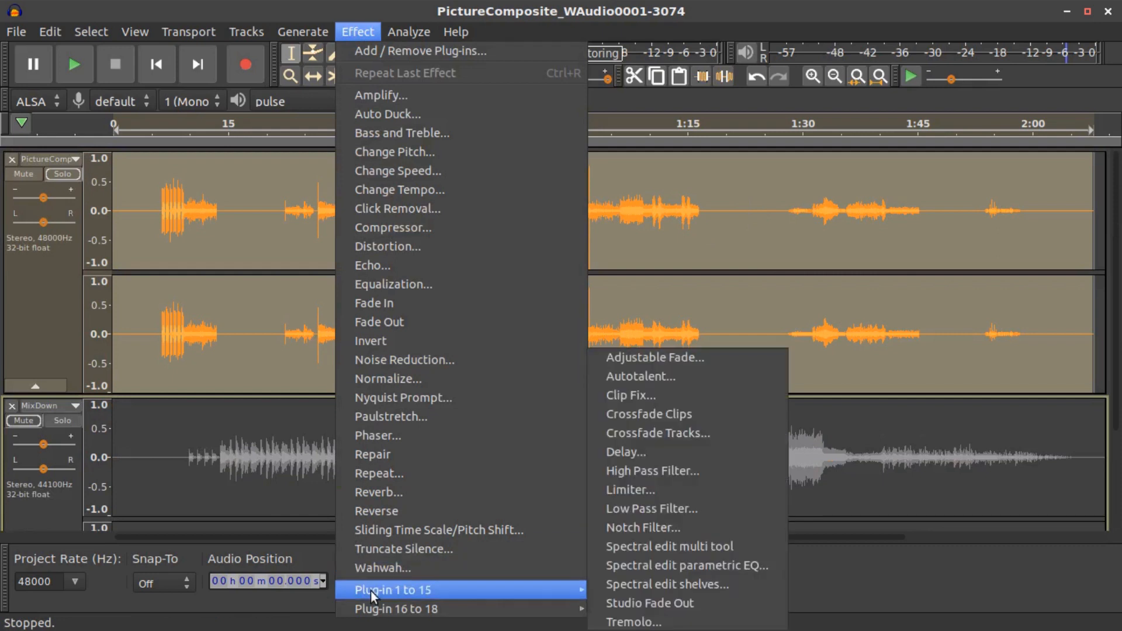
left_click(703, 490)
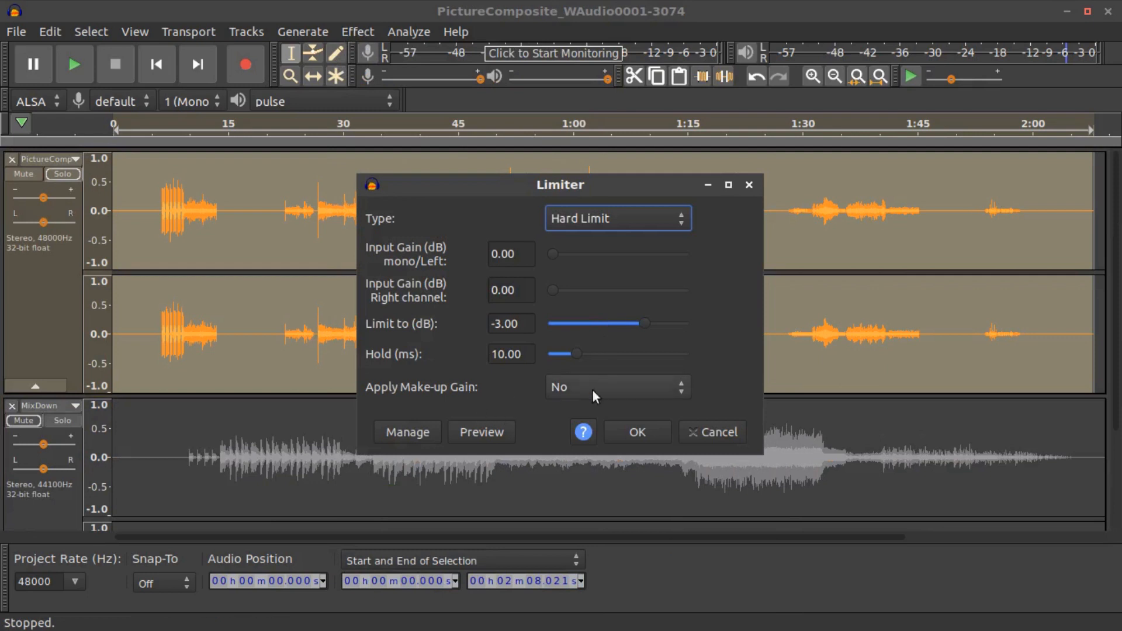
left_click(625, 427)
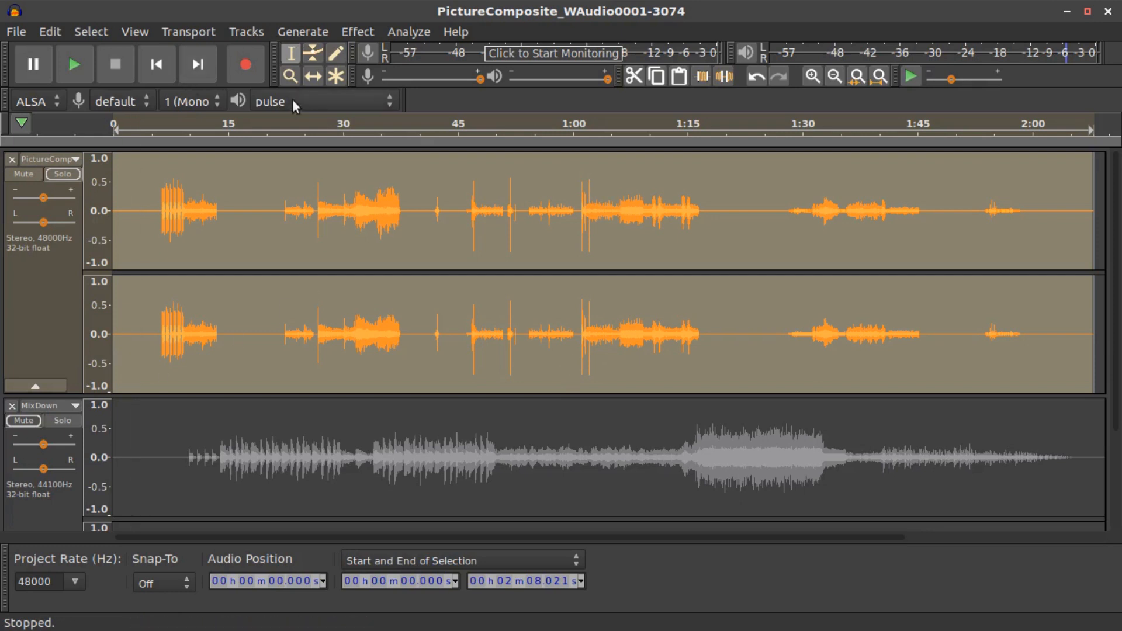
left_click(155, 123)
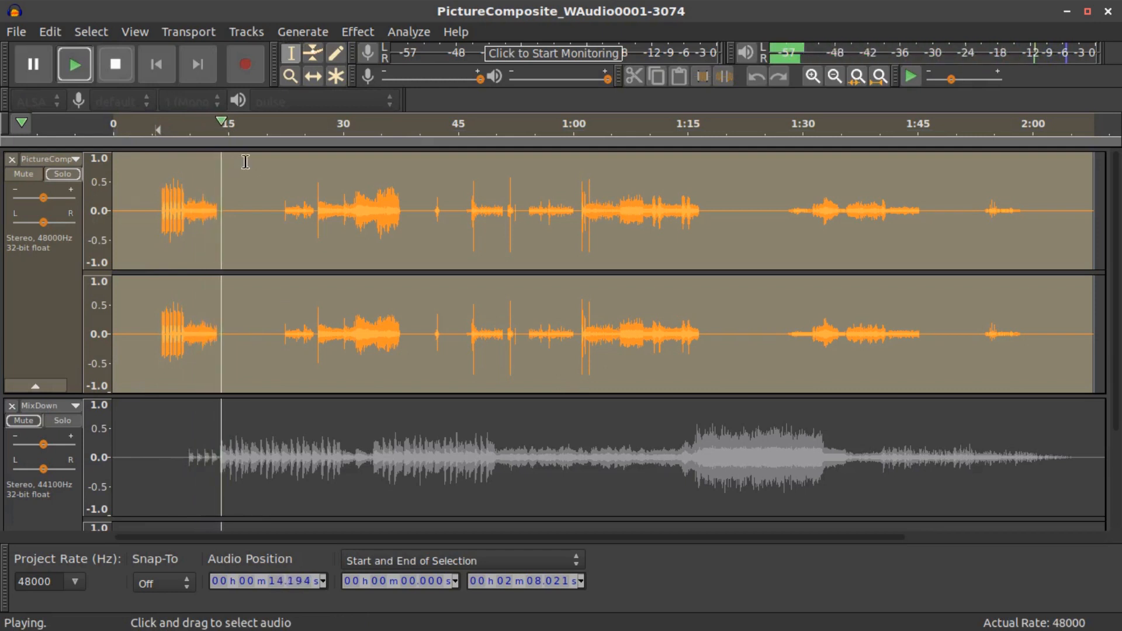
key("space")
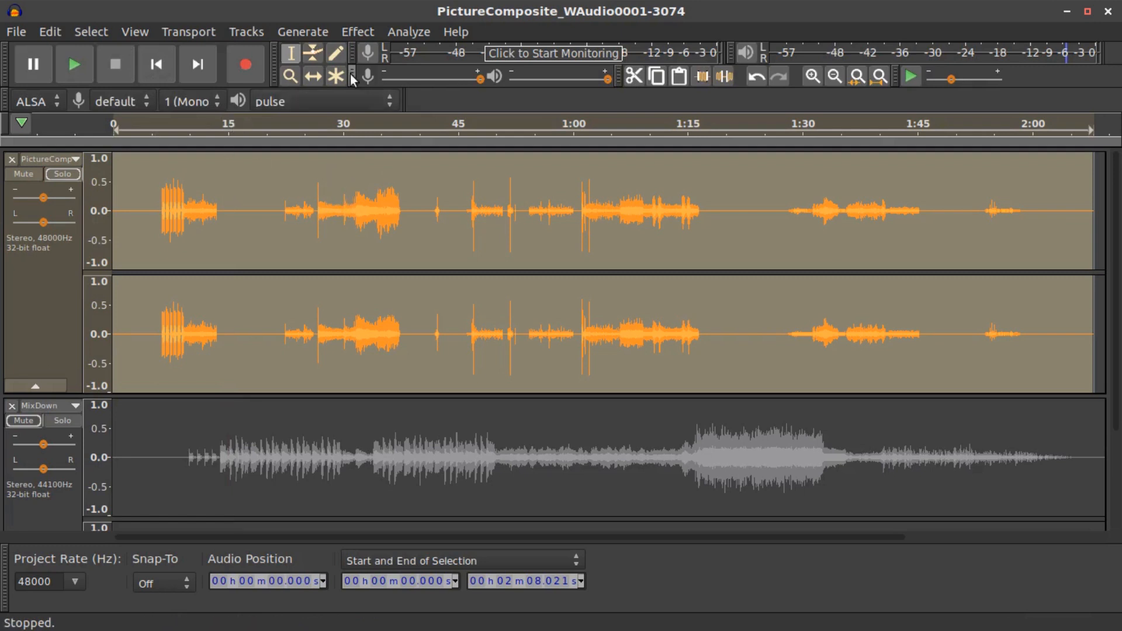
Step: Add a new mono audio track and move it up above the MixDown track
left_click(264, 34)
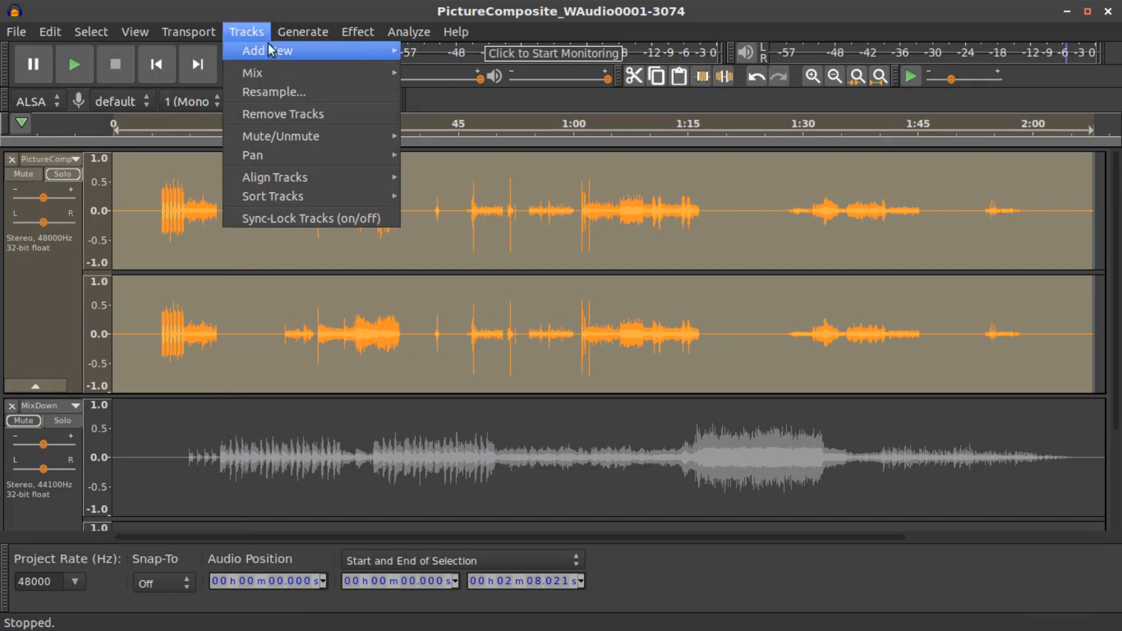
mouse_move(274, 52)
left_click(432, 52)
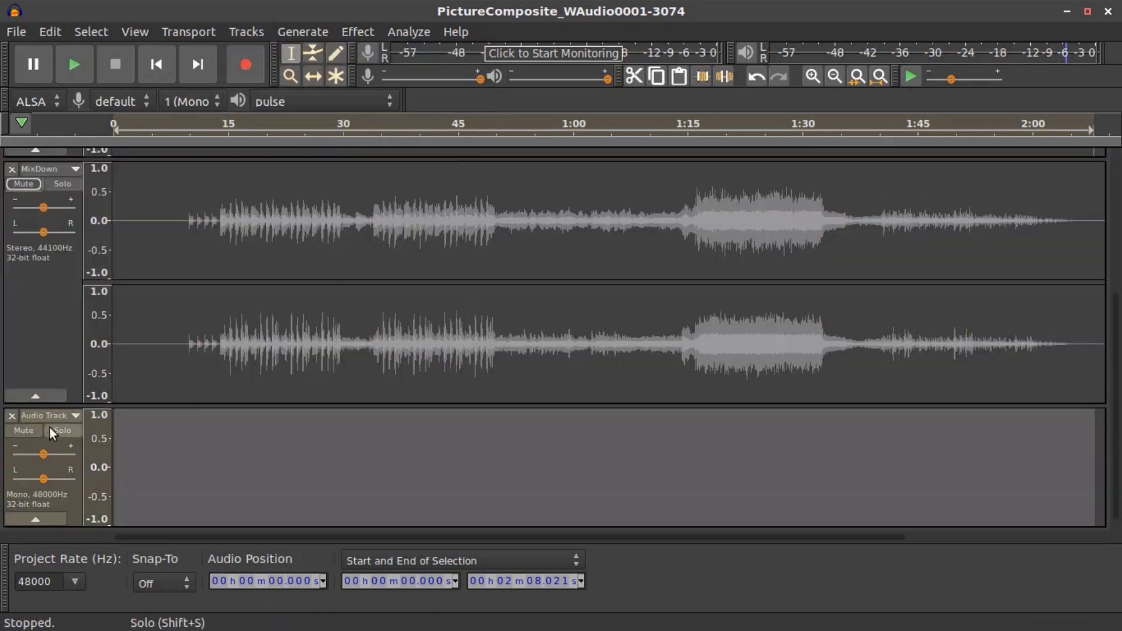
scroll(68, 447, "down", 1)
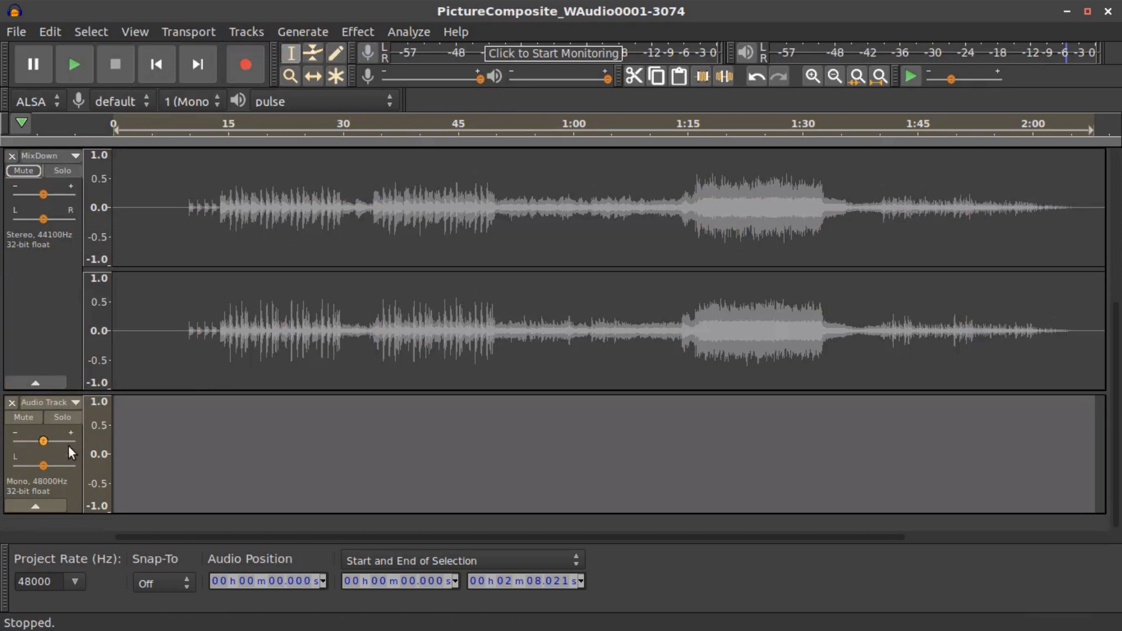
left_click(72, 402)
left_click(90, 341)
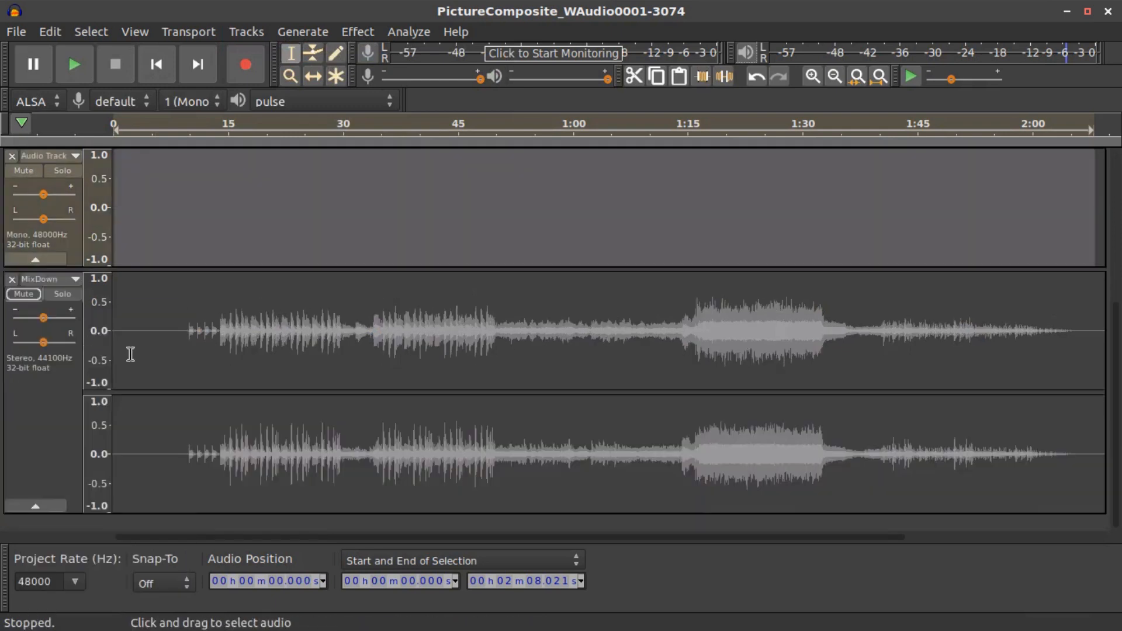
Step: Generate white noise from the start of the new mono track with amplitude 0.8 and a duration of 2 minutes 30 seconds
scroll(248, 365, "up", 3)
scroll(247, 366, "up", 3)
scroll(250, 446, "down", 2)
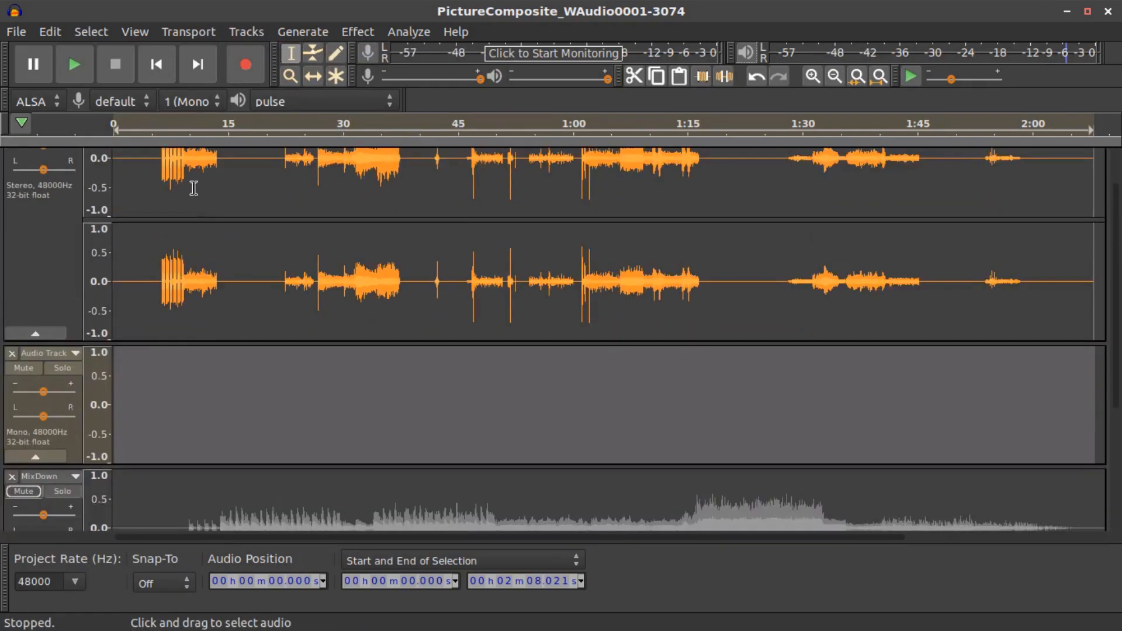
left_click(173, 393)
left_click(170, 69)
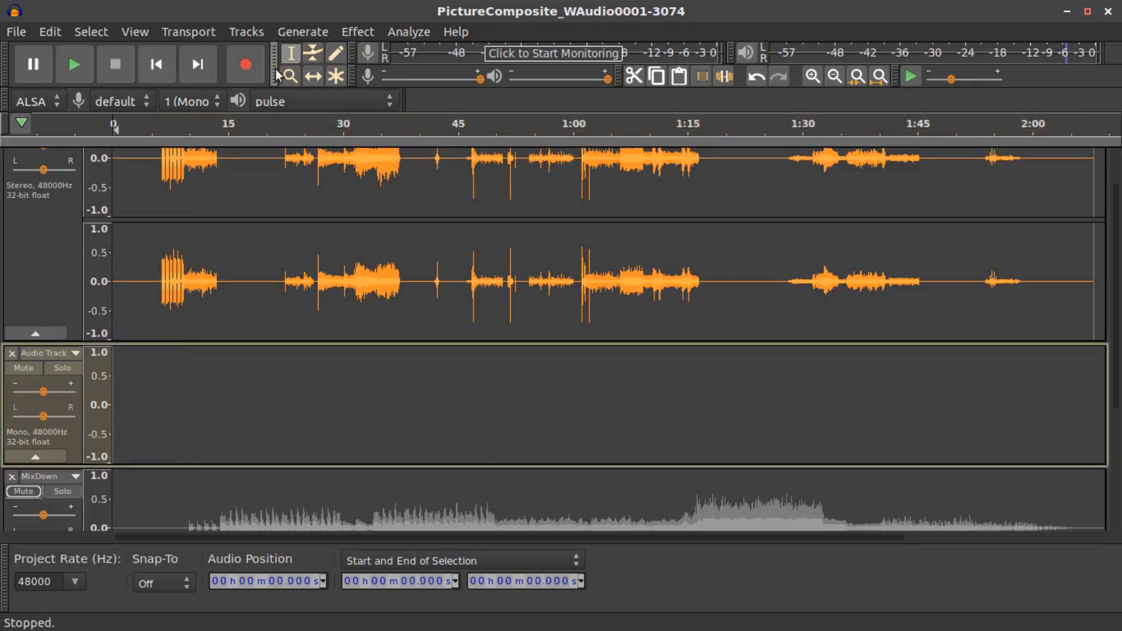
left_click(304, 34)
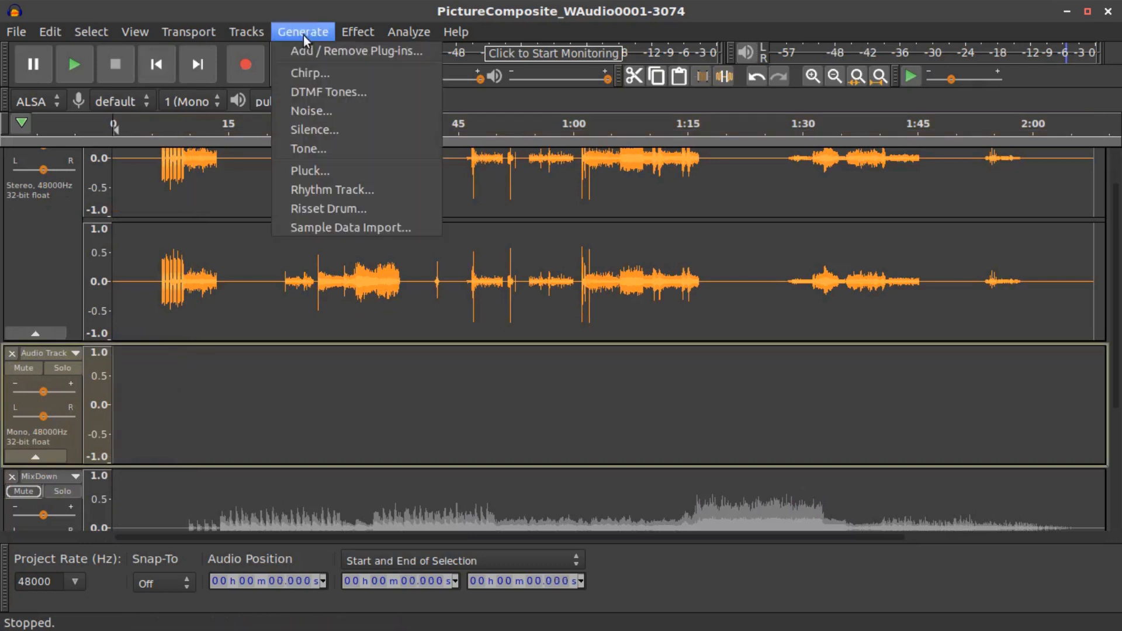
left_click(321, 107)
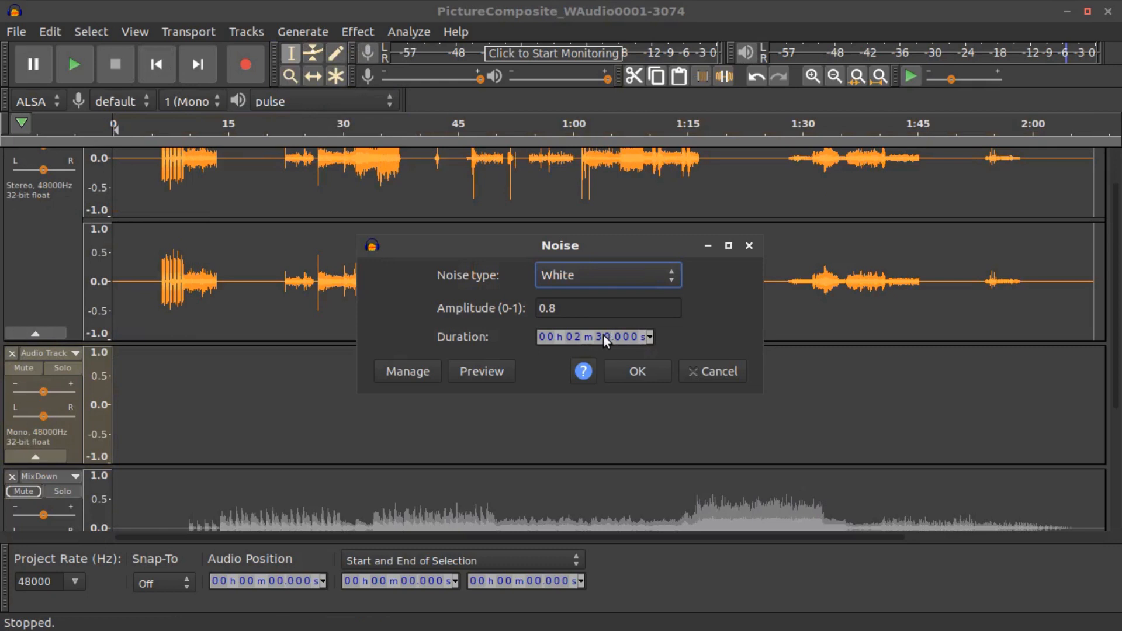
left_click(641, 373)
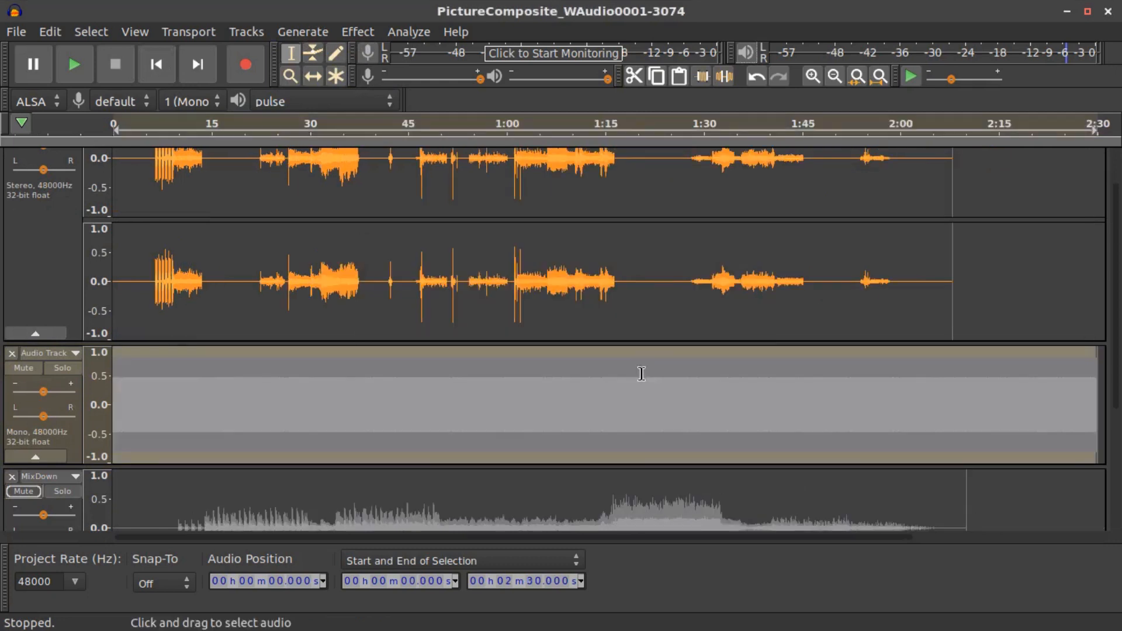
Step: Turn off solo on the PictureComposite track, leaving the MixDown track muted
left_click(751, 388)
scroll(30, 362, "up", 2)
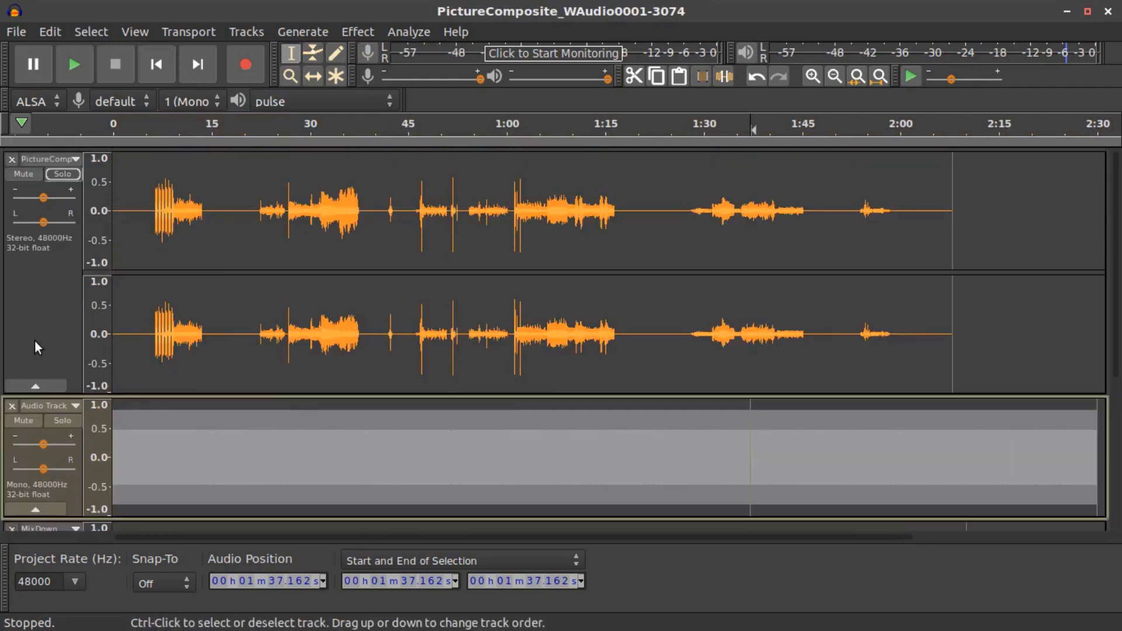
left_click(63, 175)
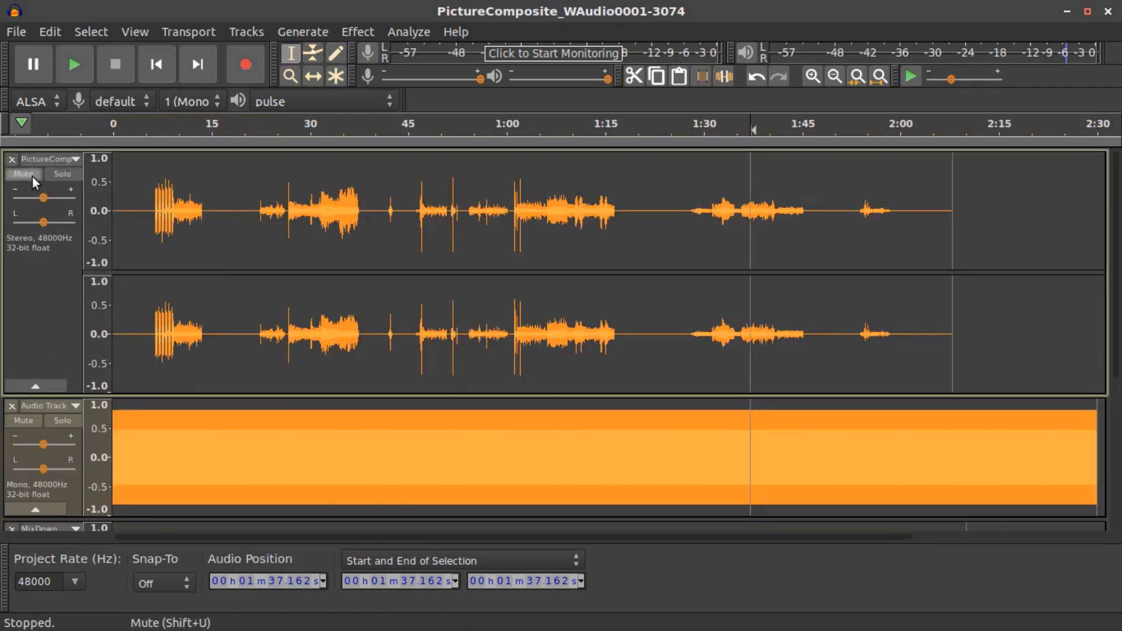
scroll(48, 474, "down", 2)
left_click(27, 440)
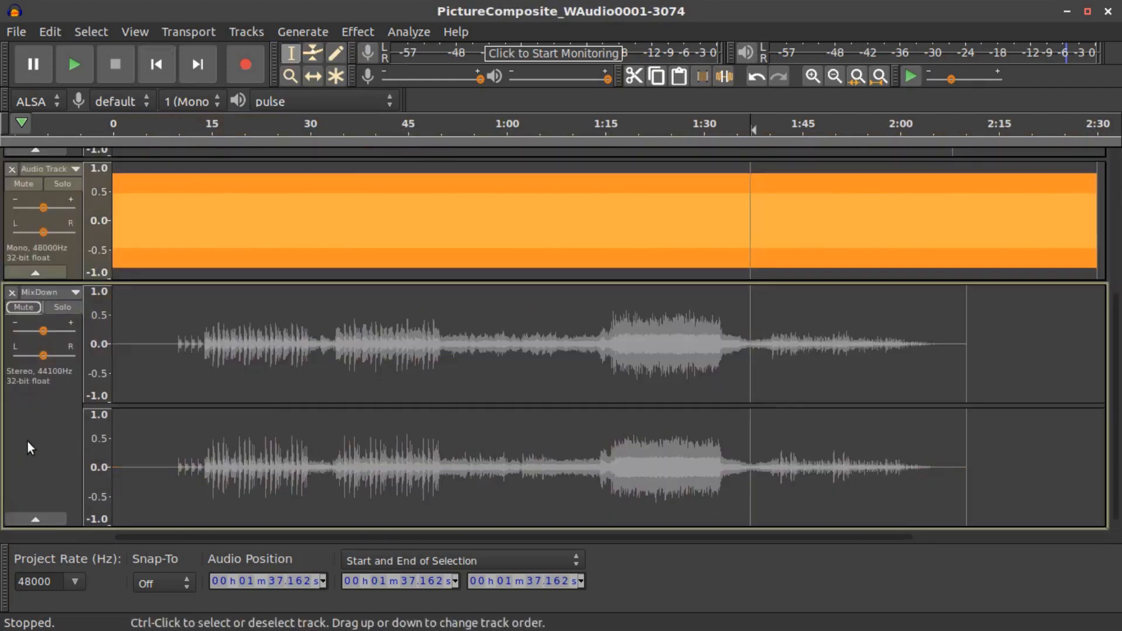
Step: Normalize the entire white noise track to a maximum amplitude of -15 dB and briefly play it back
scroll(269, 411, "up", 5)
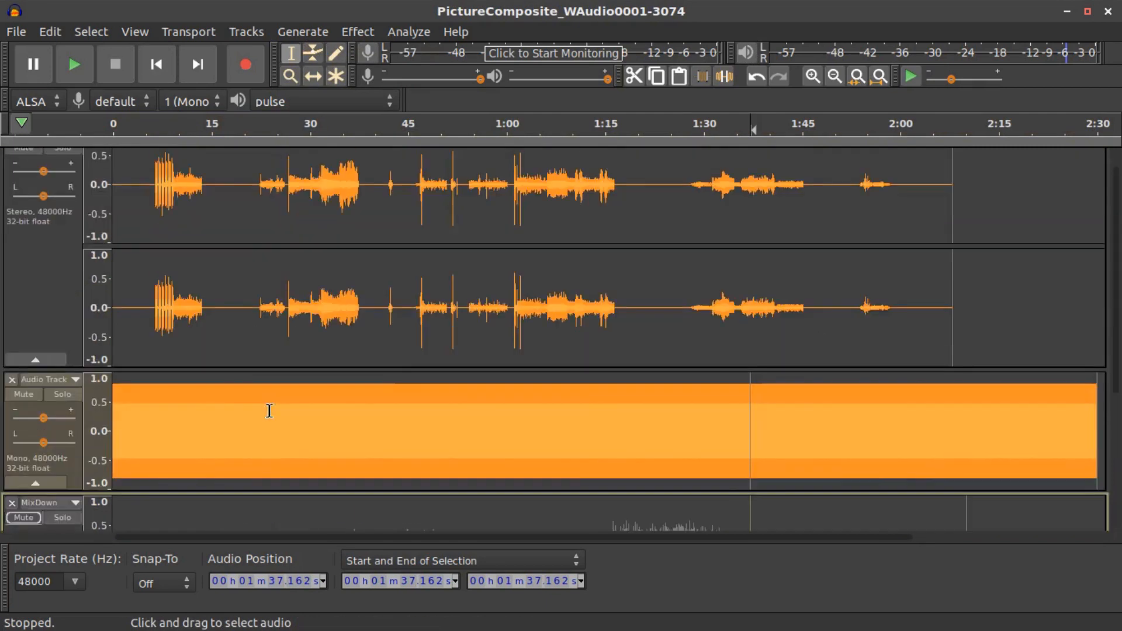
double_click(334, 435)
left_click(357, 32)
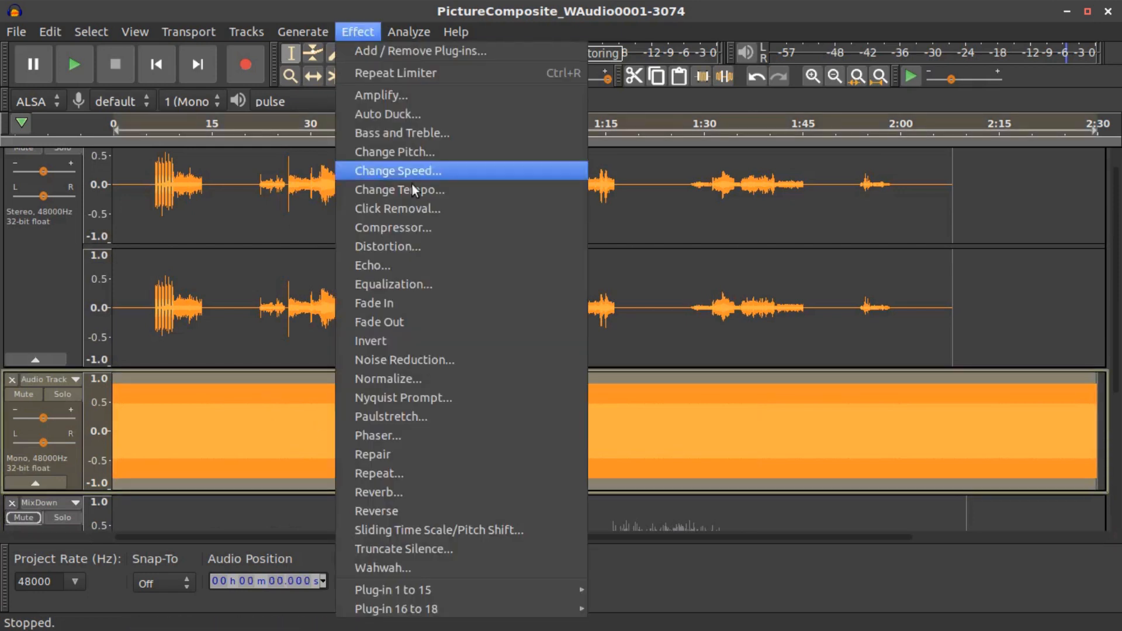
left_click(429, 379)
left_click_drag(676, 315, 623, 305)
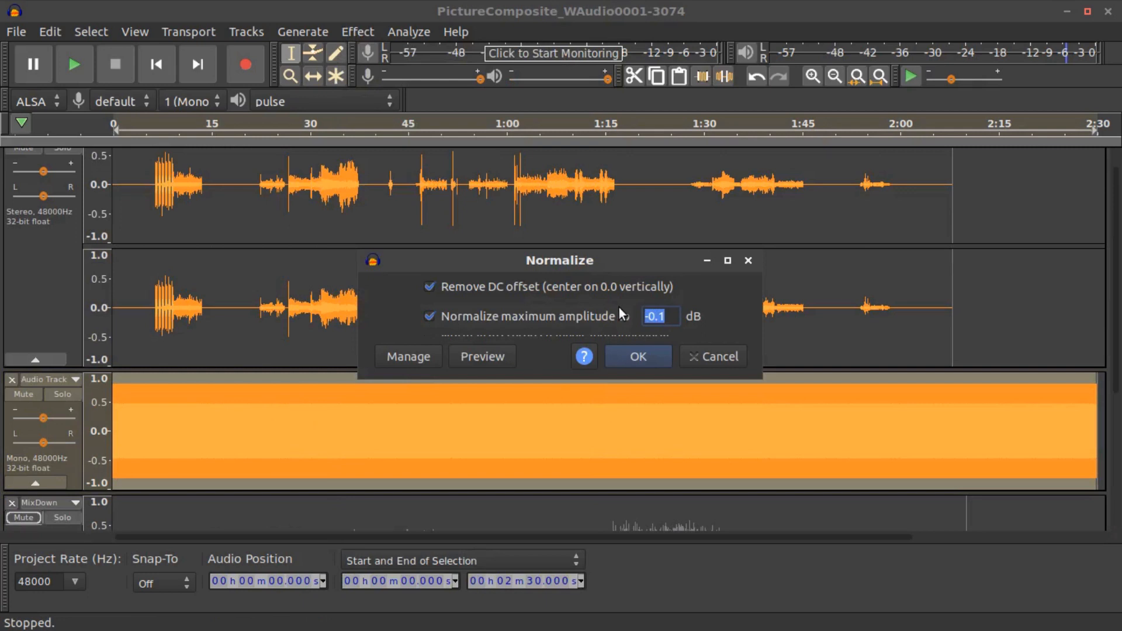
type("-")
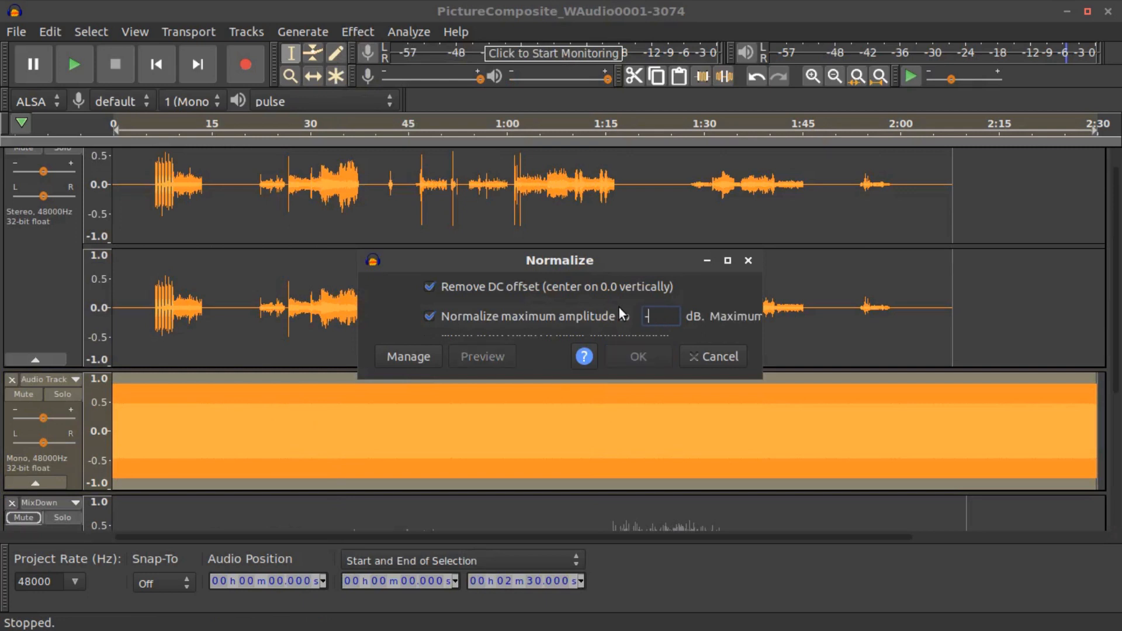
type("15")
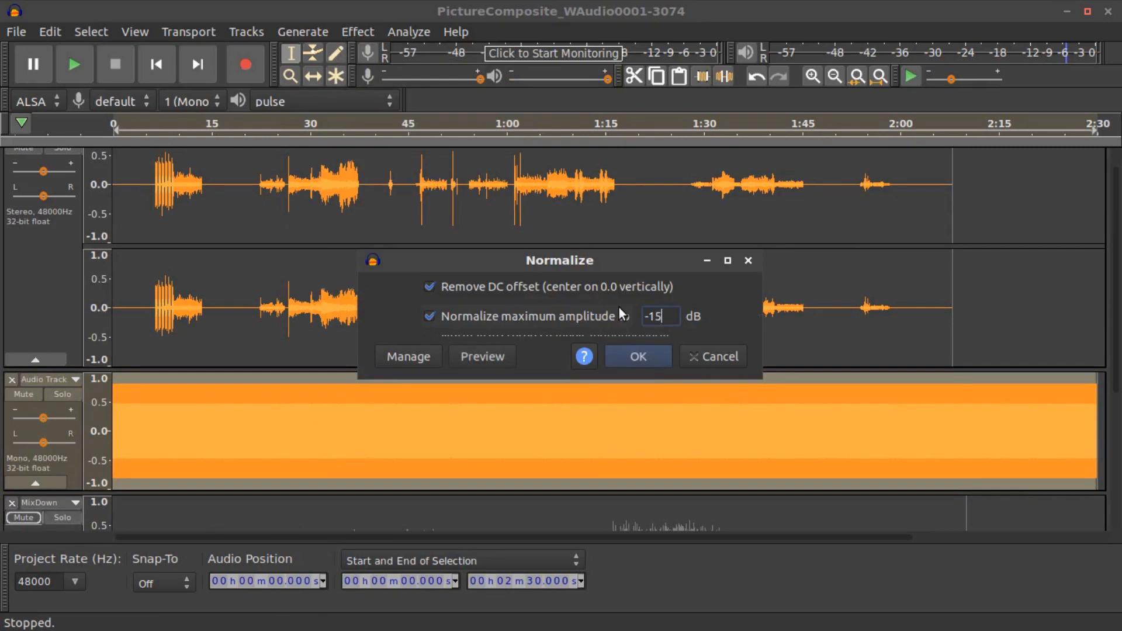
left_click(647, 350)
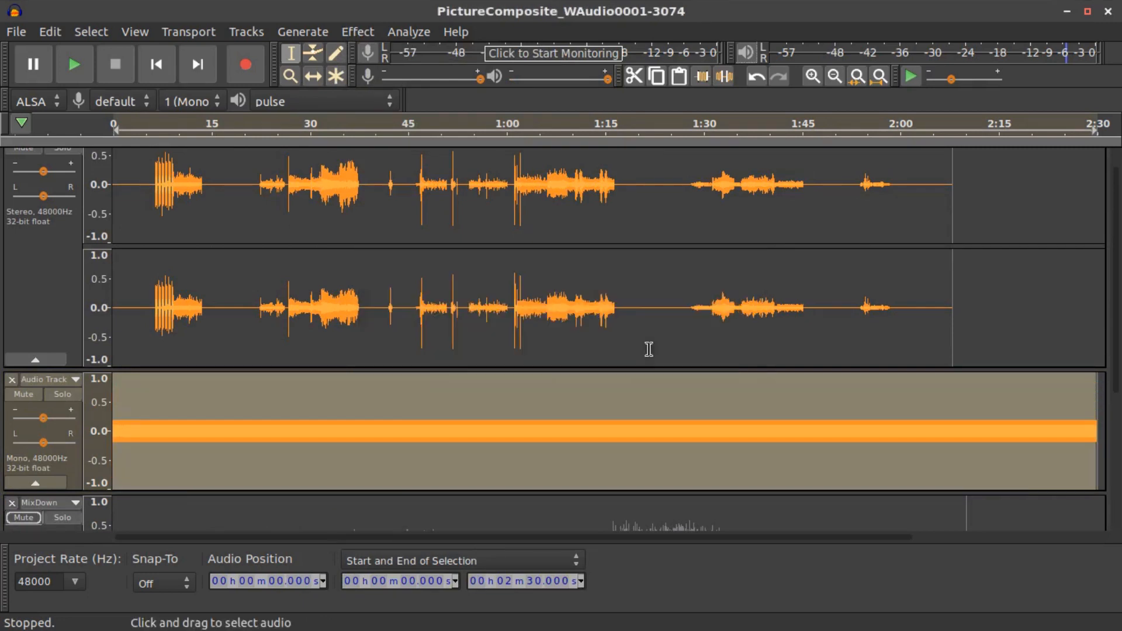
left_click(136, 126)
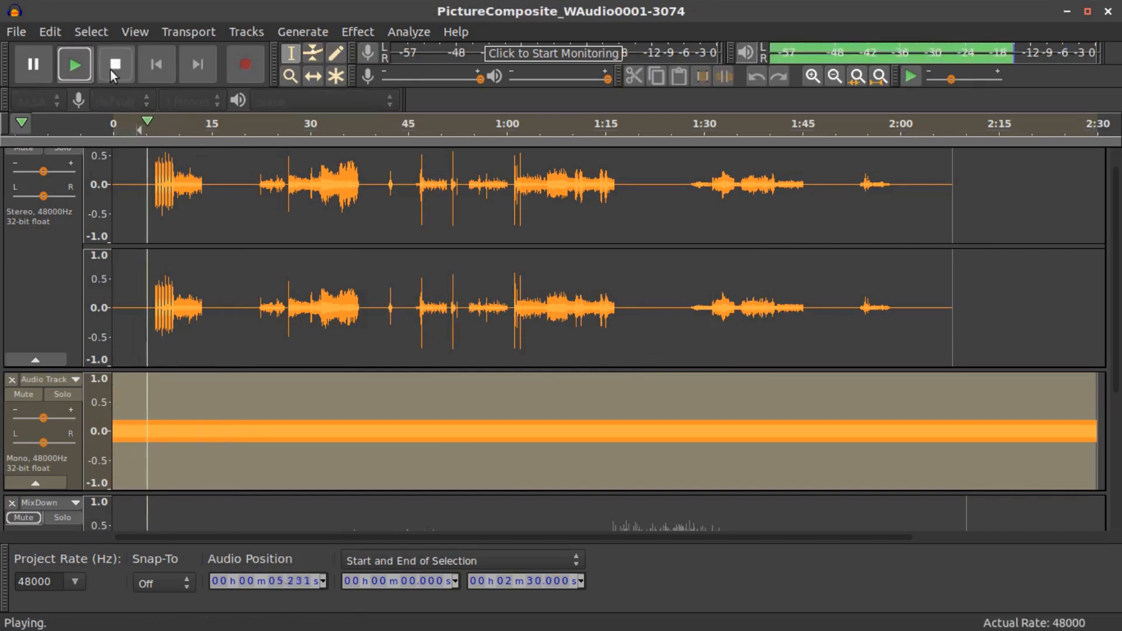
left_click(110, 69)
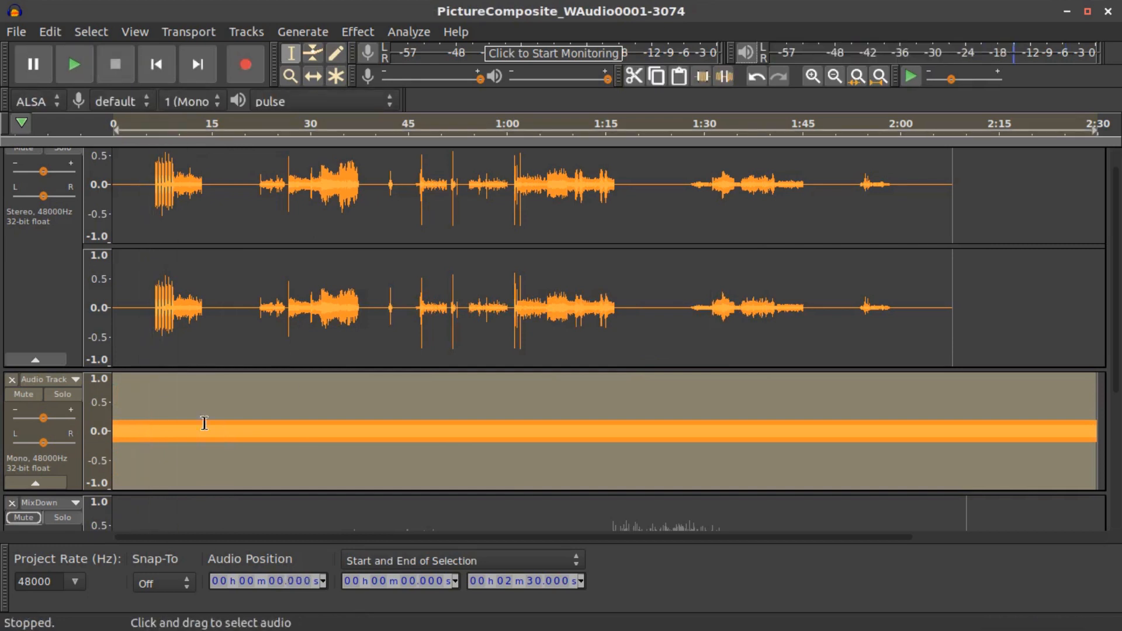
Step: Lower the noise track's gain to the minimum and compare playback with the track muted and unmuted
left_click_drag(43, 419, 3, 419)
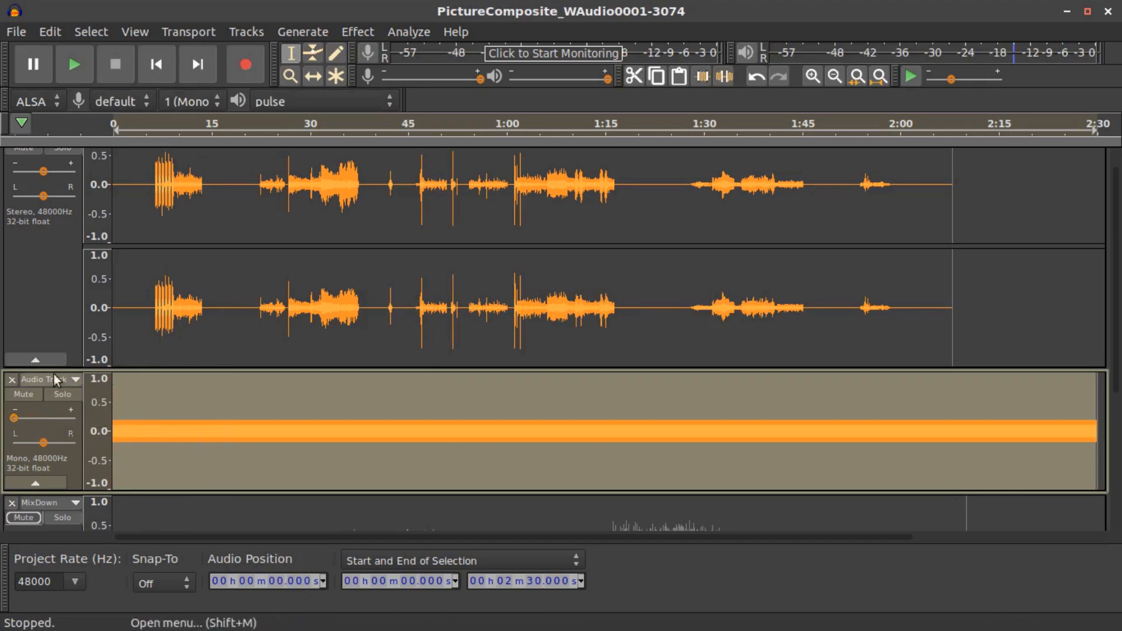
left_click(172, 127)
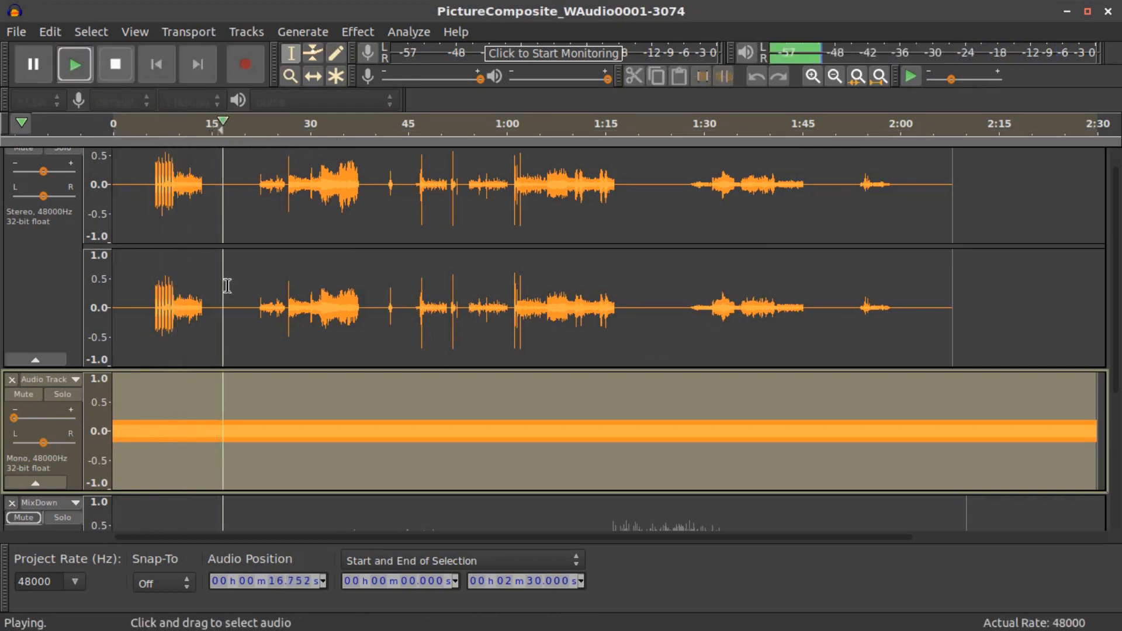
left_click(19, 393)
left_click(19, 394)
left_click(20, 393)
left_click(20, 394)
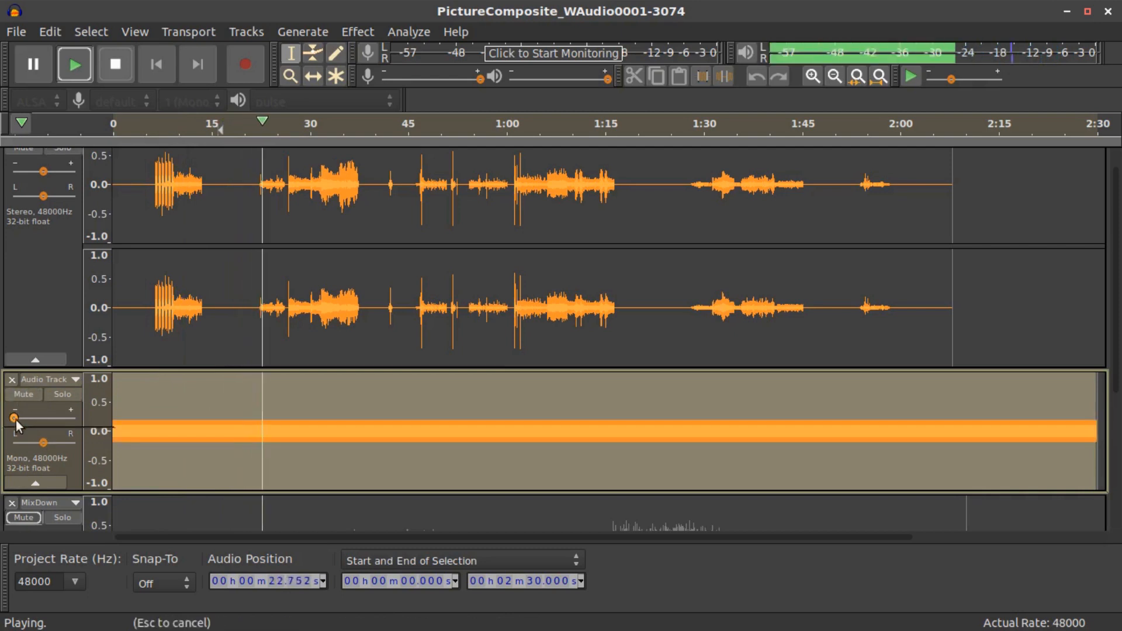
left_click(114, 64)
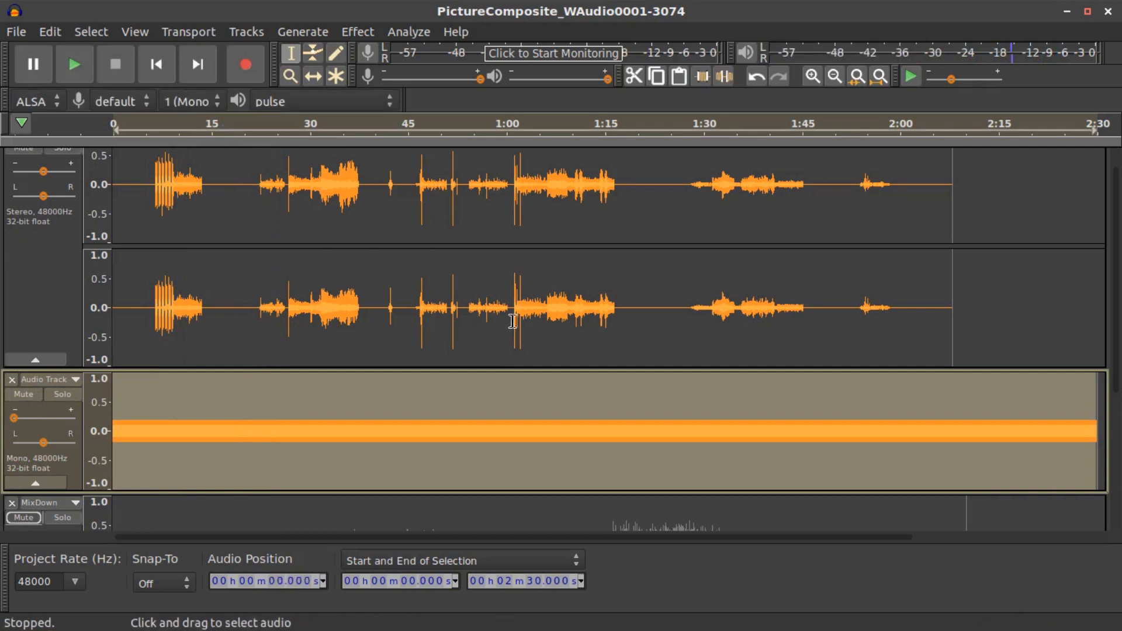
Step: Split the white noise track at the end of the dialogue clip, at 2 min 8.021 s, and delete the excess piece
left_click(954, 372)
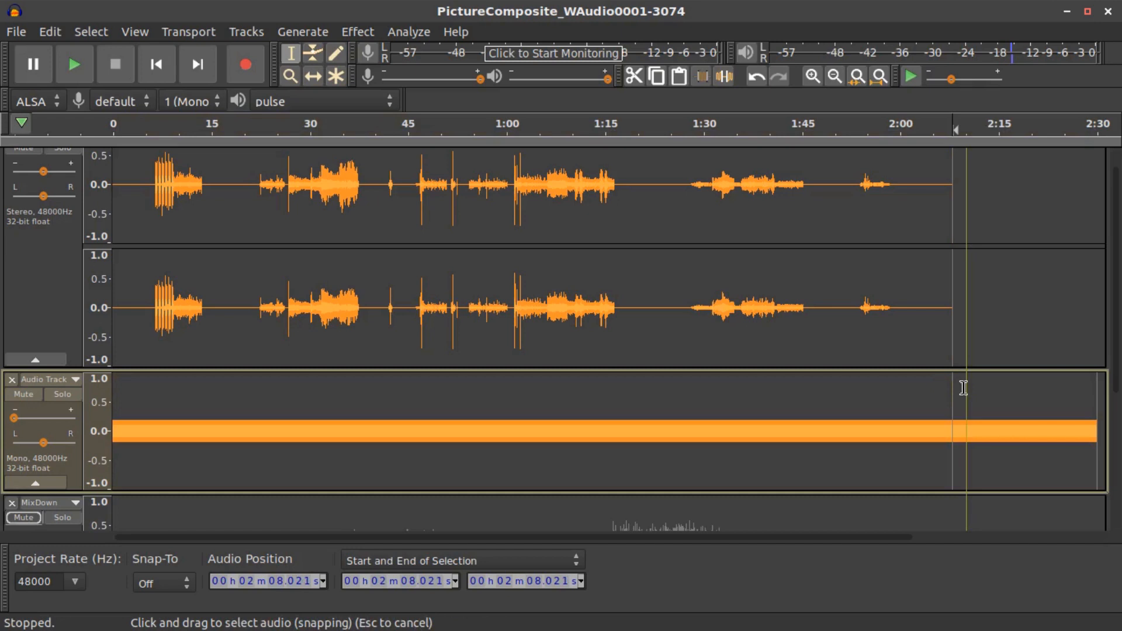
left_click(50, 33)
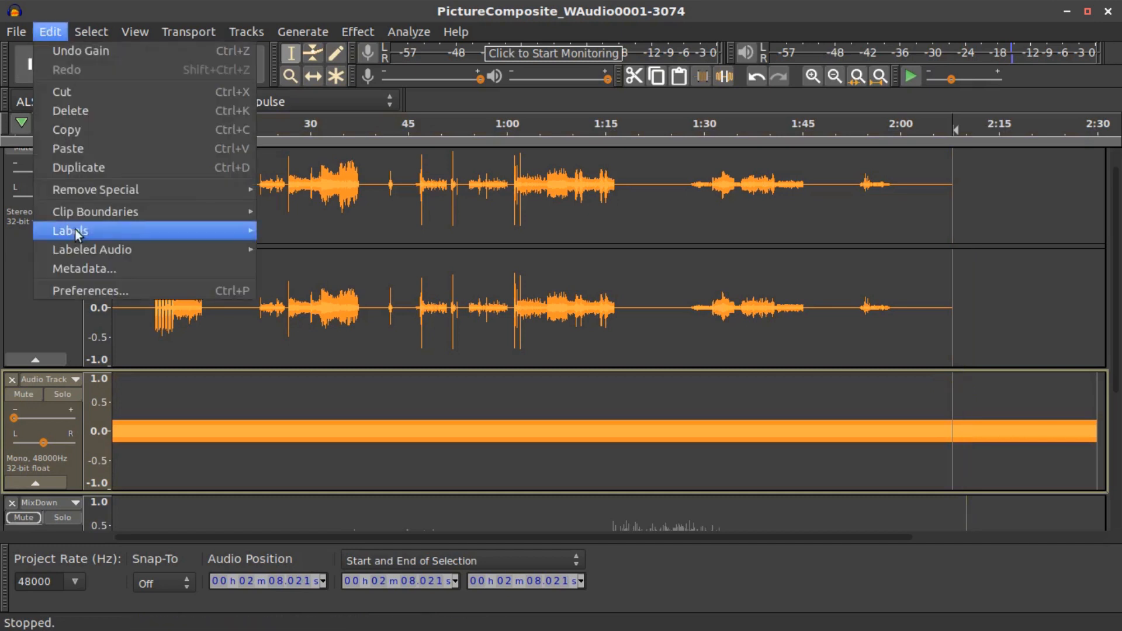
mouse_move(82, 214)
left_click(328, 214)
double_click(1062, 456)
key("Delete")
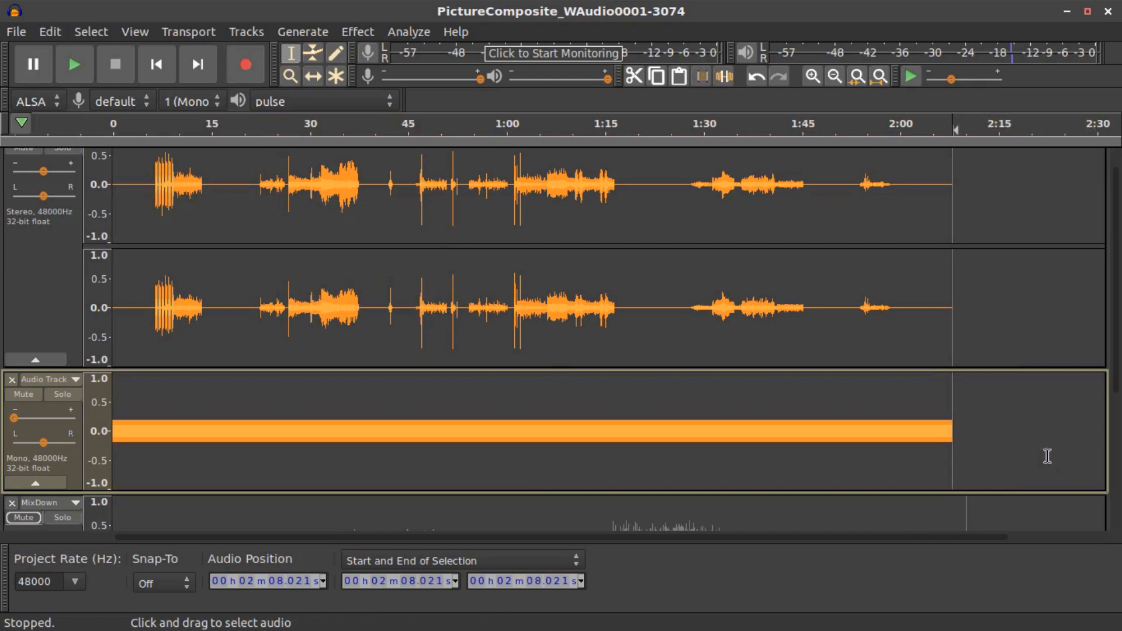
Step: Select the full length of the PictureComposite and white noise tracks and mix and render them to a new track
left_click_drag(1005, 184, 99, 381)
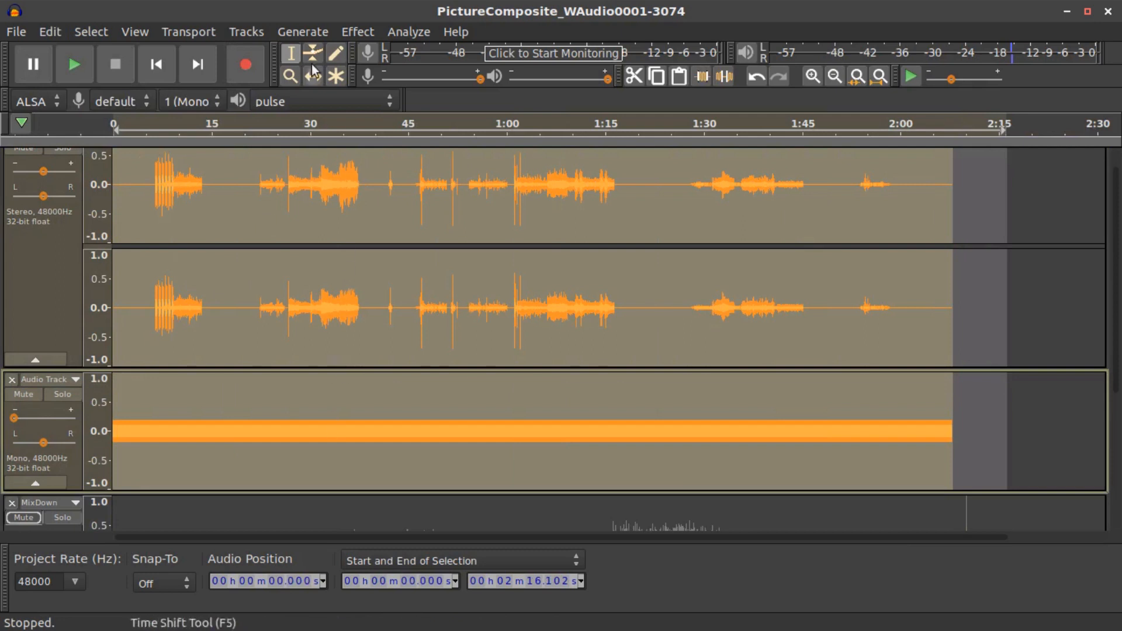
left_click(257, 33)
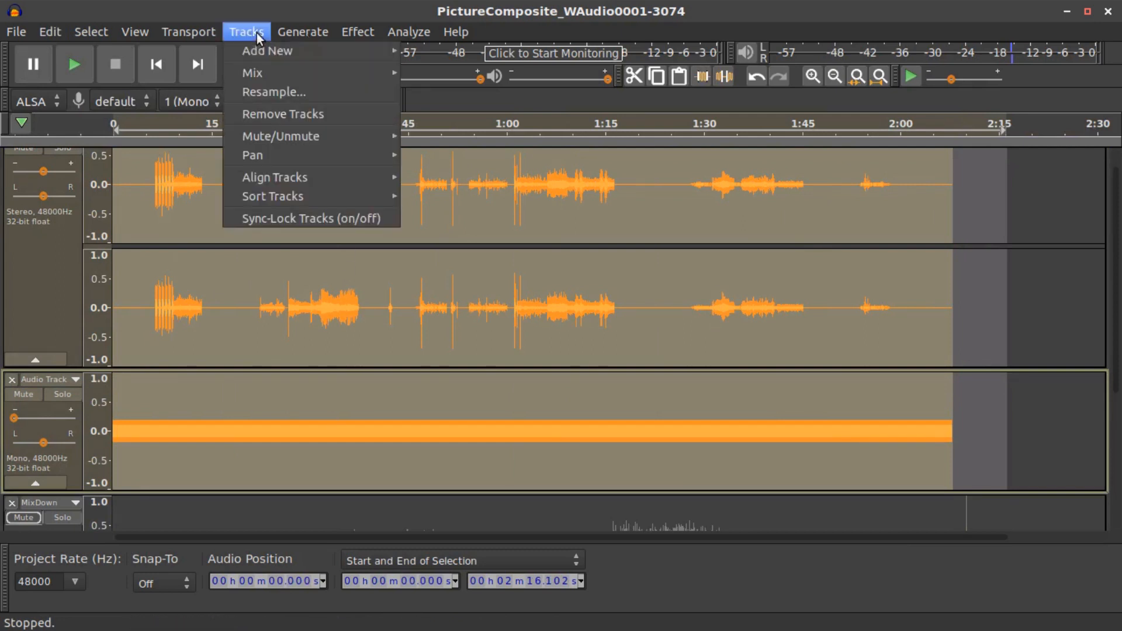
mouse_move(353, 73)
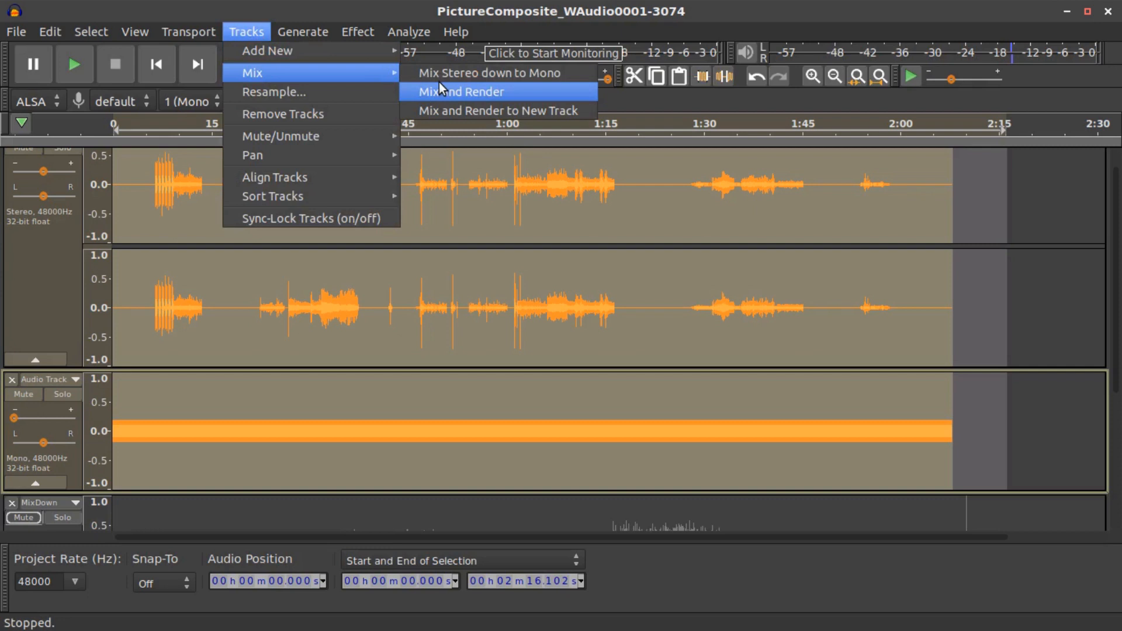
left_click(443, 109)
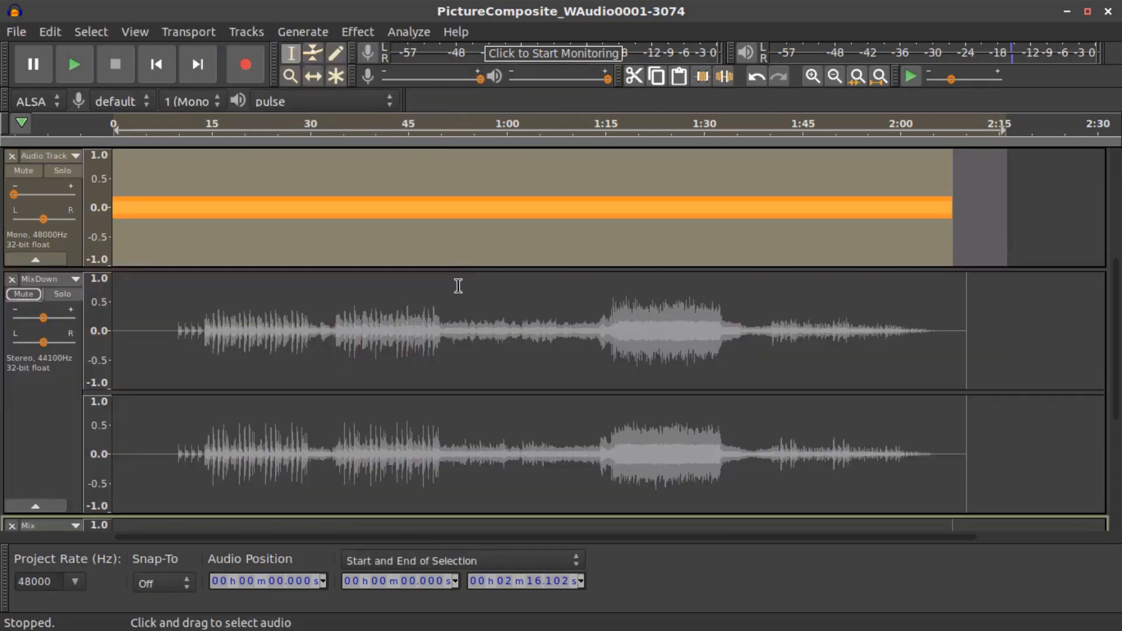
Step: Remove the original PictureComposite and white noise tracks, keeping MixDown and the rendered Mix track
scroll(458, 283, "up", 5)
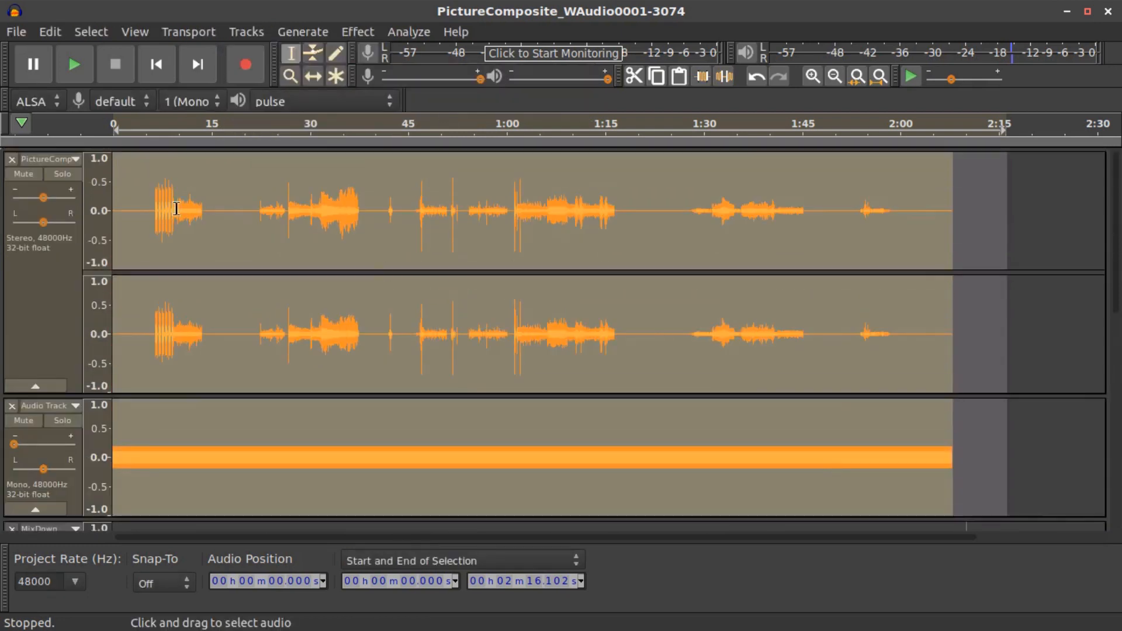
left_click(11, 159)
left_click(12, 159)
Step: Play the rendered Mix track from the beginning through its first dialogue peaks, watching the playback level
scroll(289, 328, "down", 5)
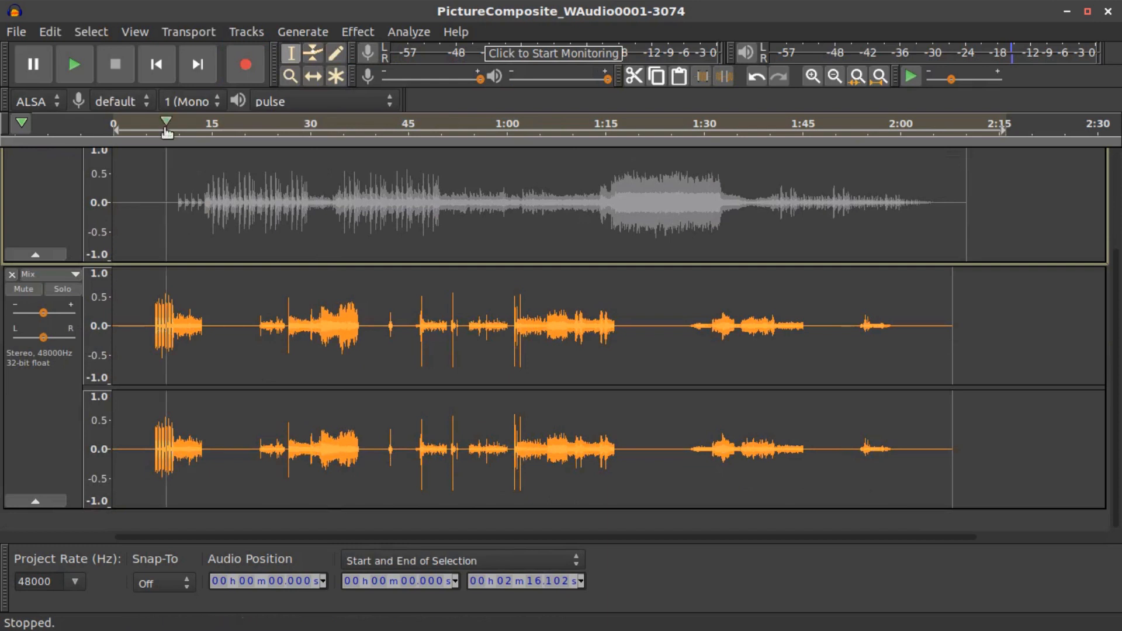
left_click(154, 64)
left_click(85, 63)
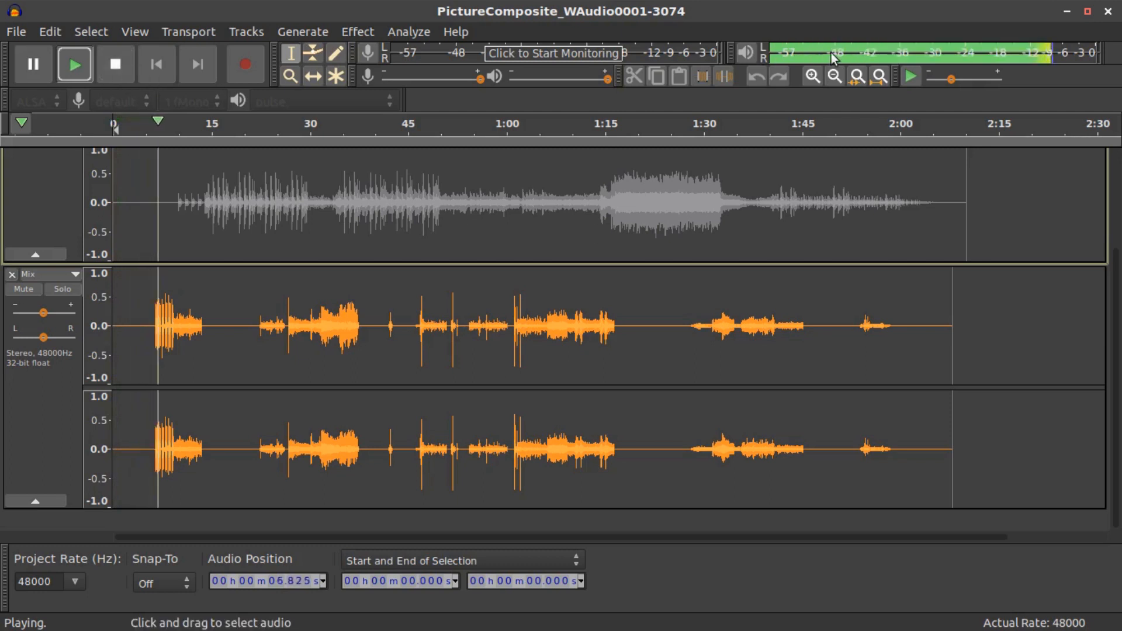
left_click(121, 66)
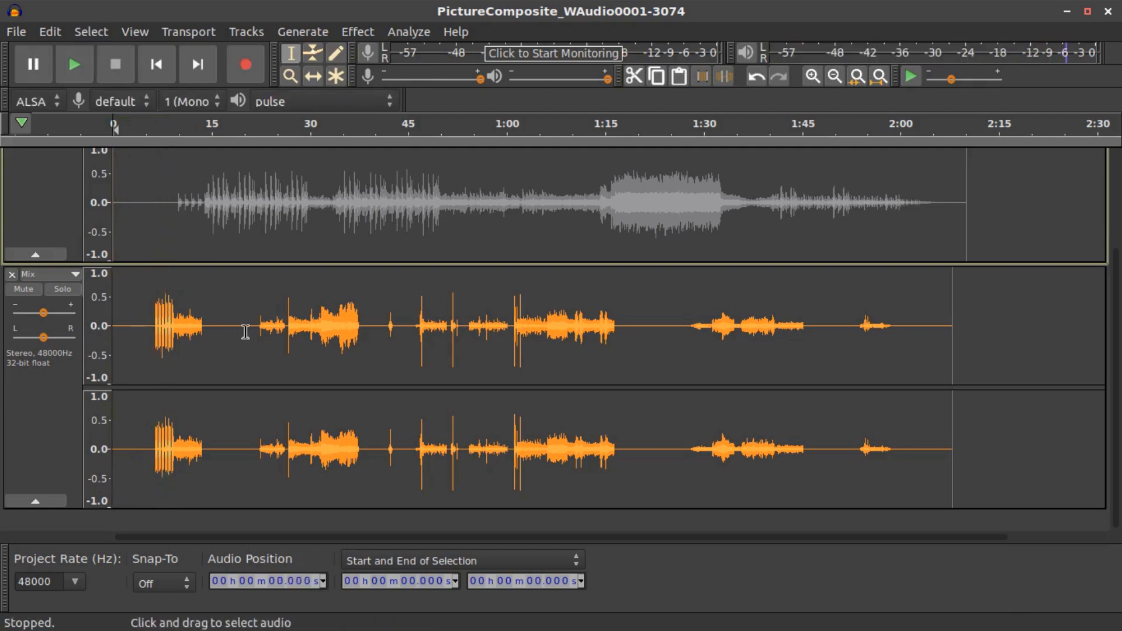
left_click_drag(250, 334, 216, 328)
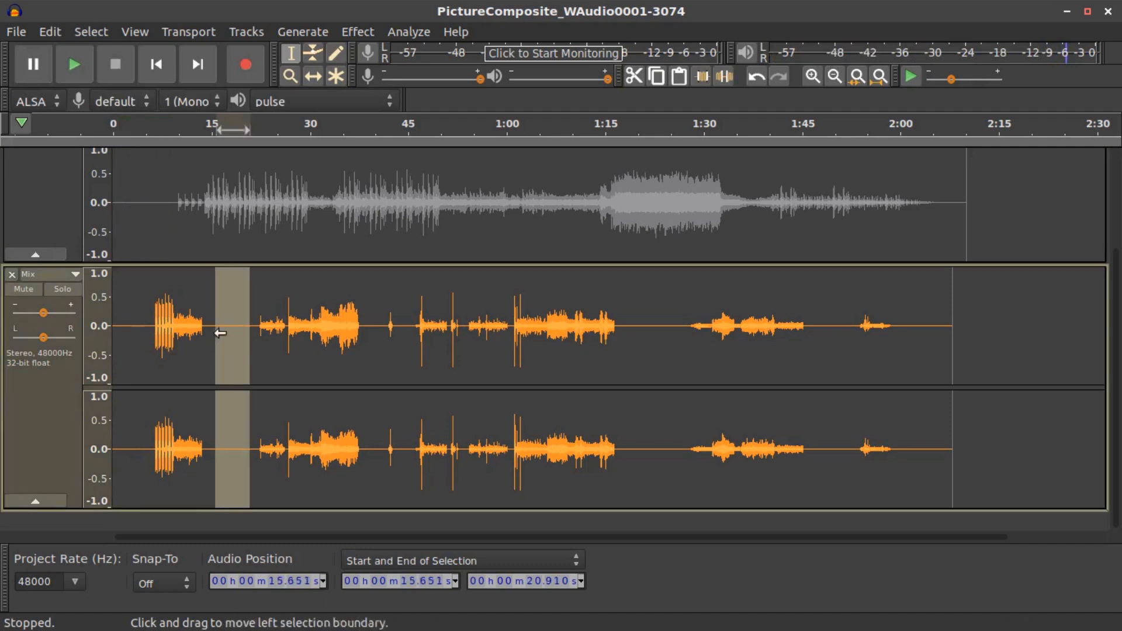
left_click(357, 32)
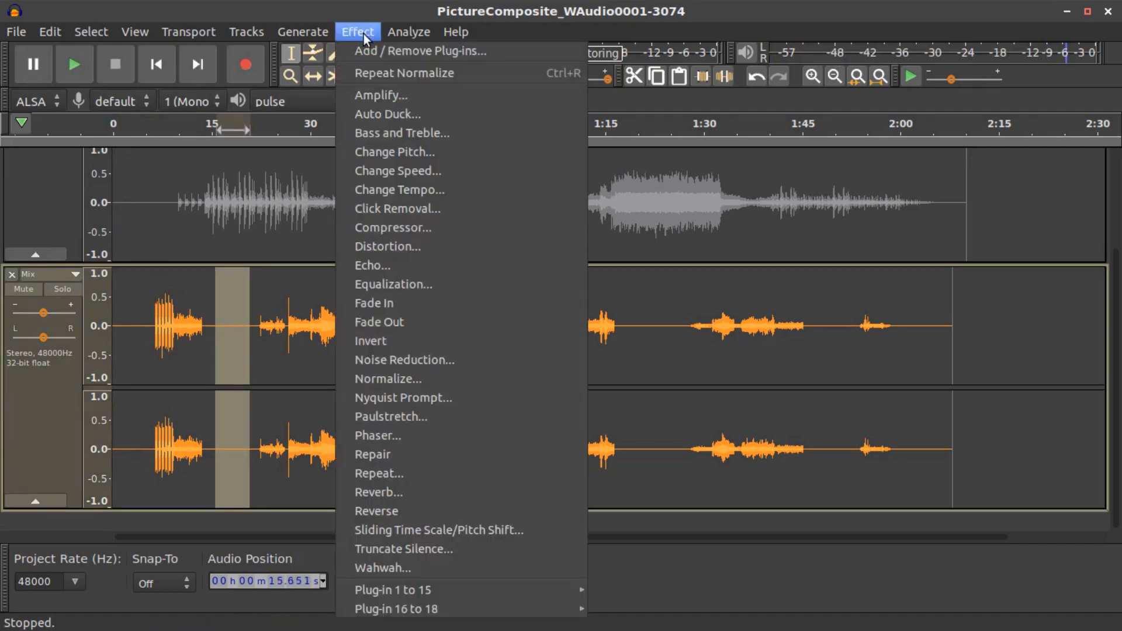
left_click(749, 372)
left_click(463, 373)
left_click(491, 372)
left_click(472, 372)
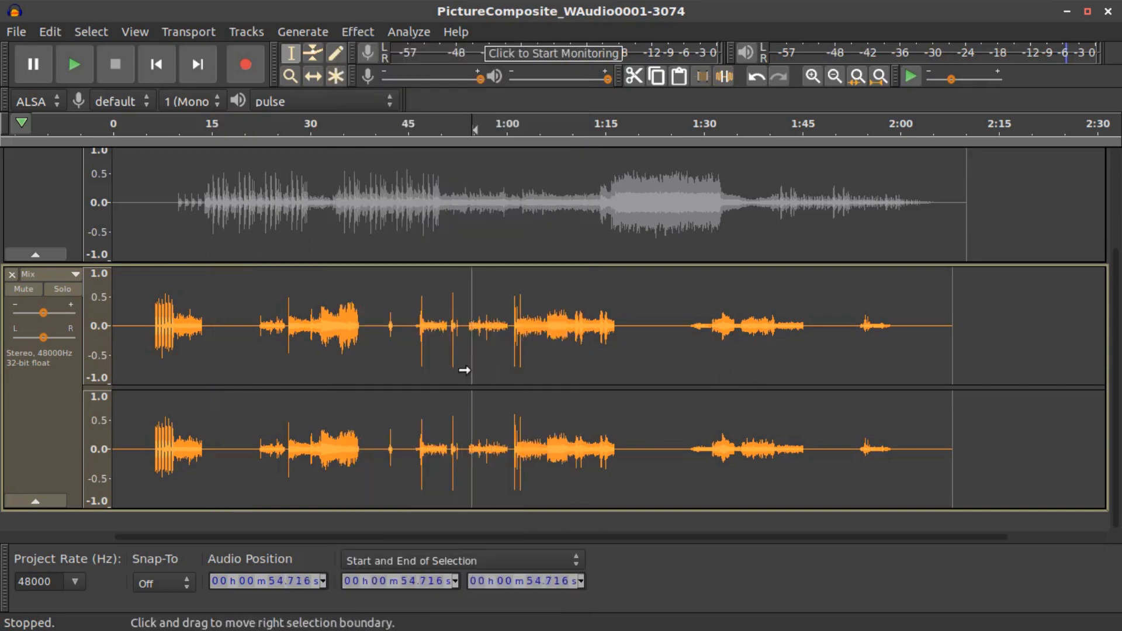
left_click(412, 370)
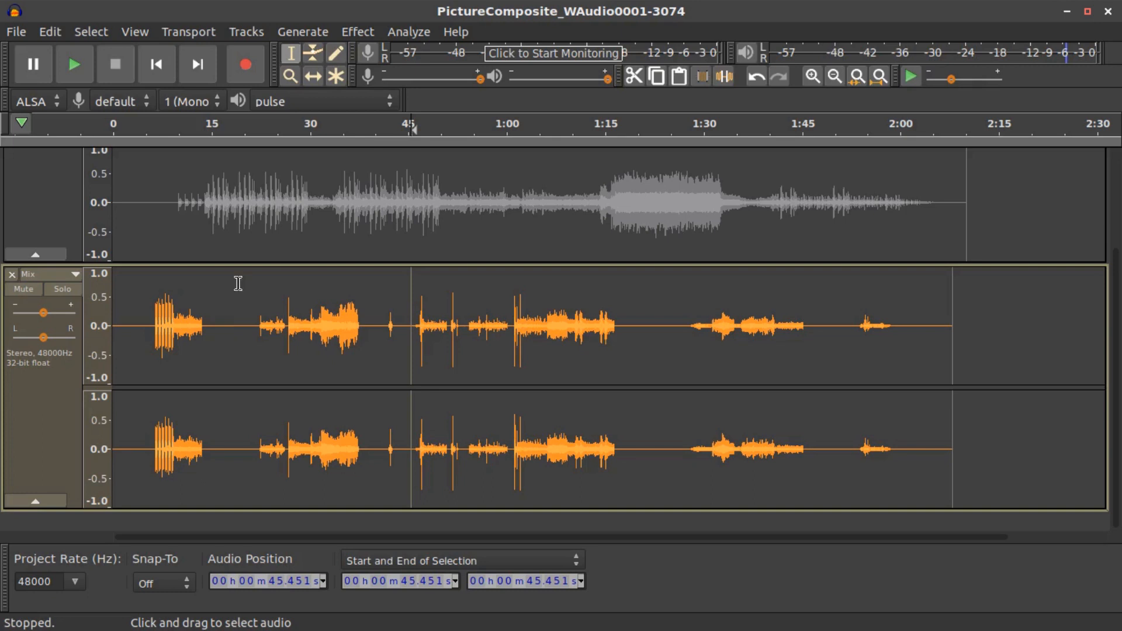
Step: Isolate the MixDown track by unmuting and soloing it and muting the Mix track, and briefly play it from about 1:17
scroll(385, 306, "up", 3)
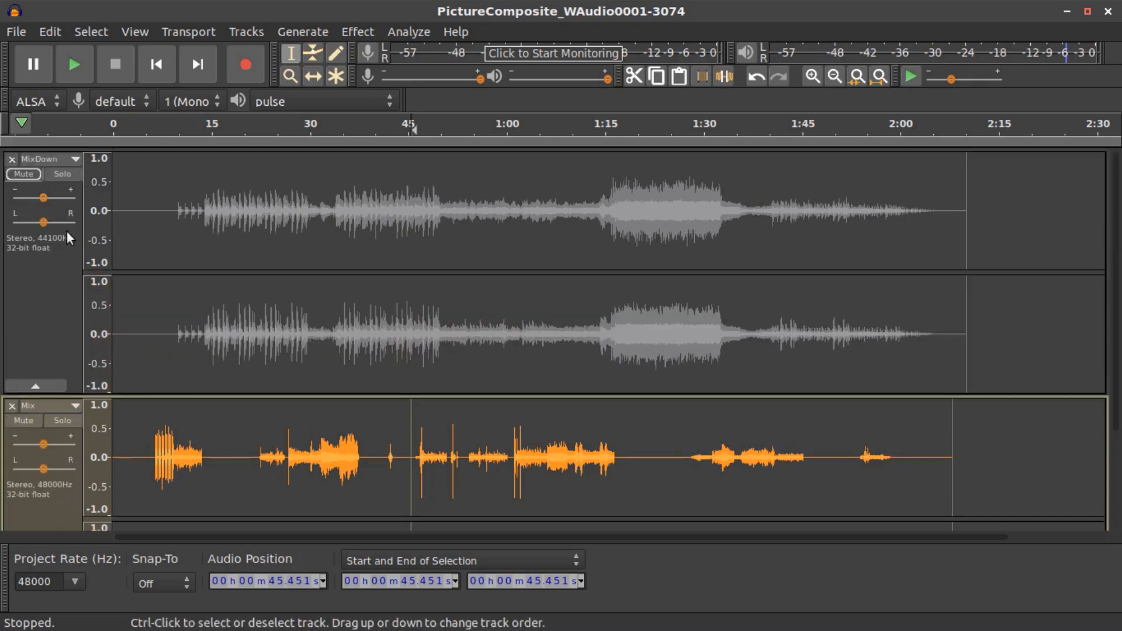
left_click(27, 175)
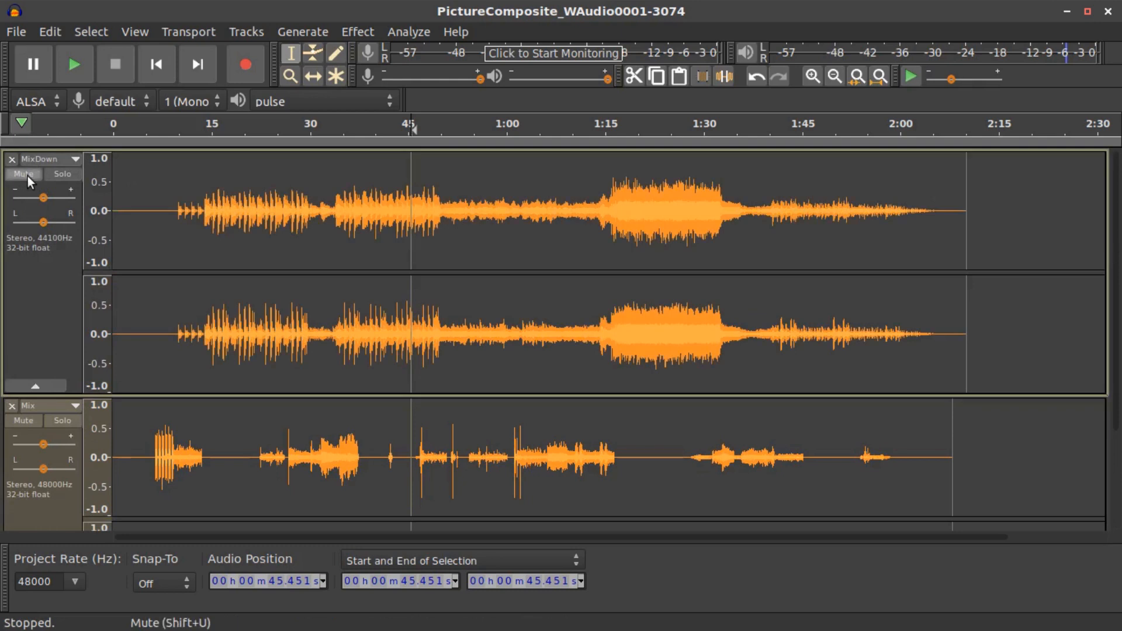
left_click(28, 416)
scroll(368, 362, "down", 3)
scroll(513, 405, "up", 3)
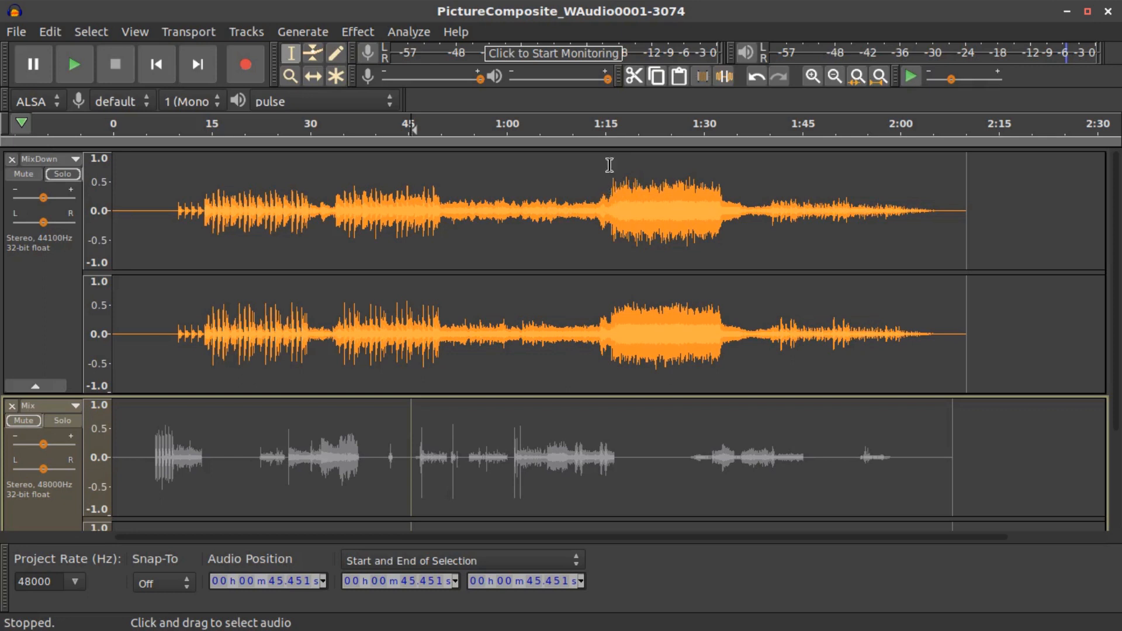
left_click(621, 126)
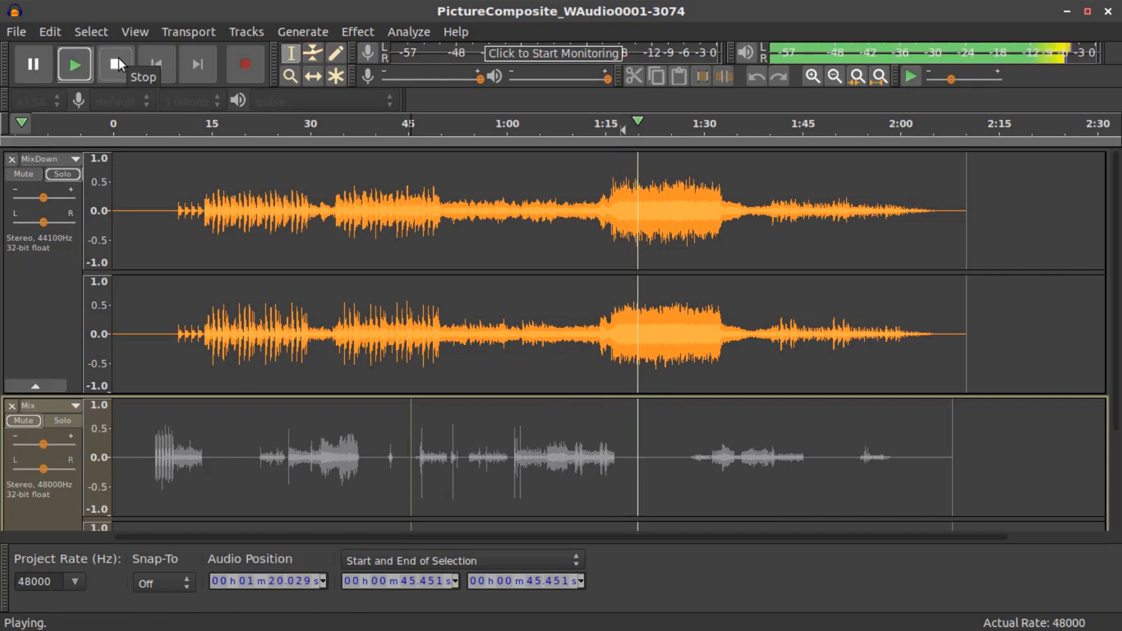
left_click(118, 58)
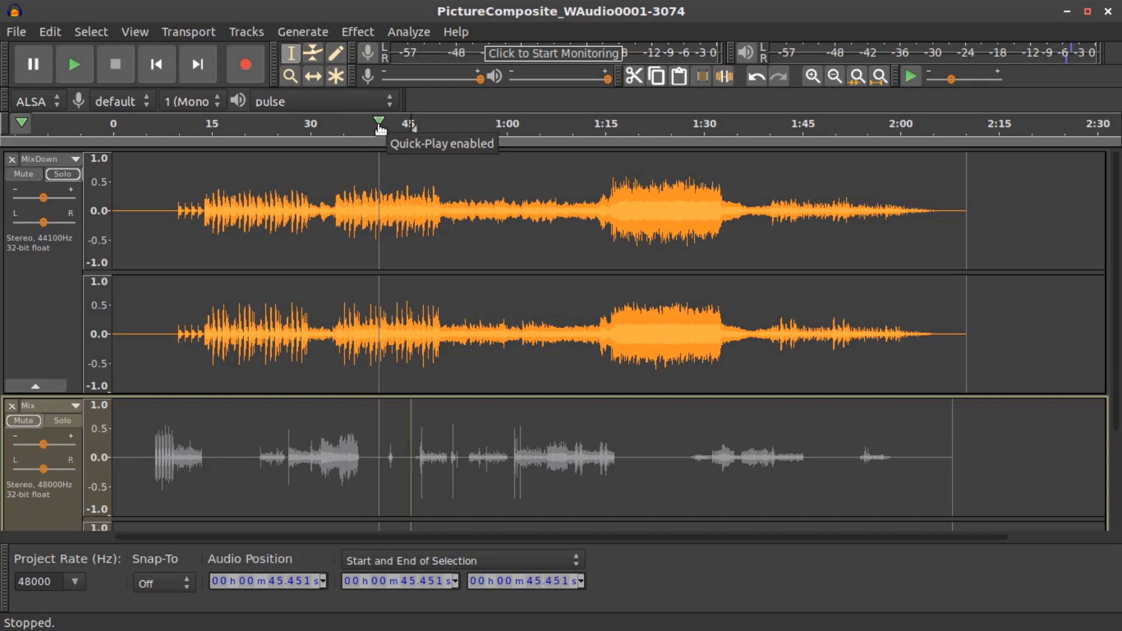
Step: Normalize the entire MixDown track to a maximum amplitude of -6 dB
double_click(508, 210)
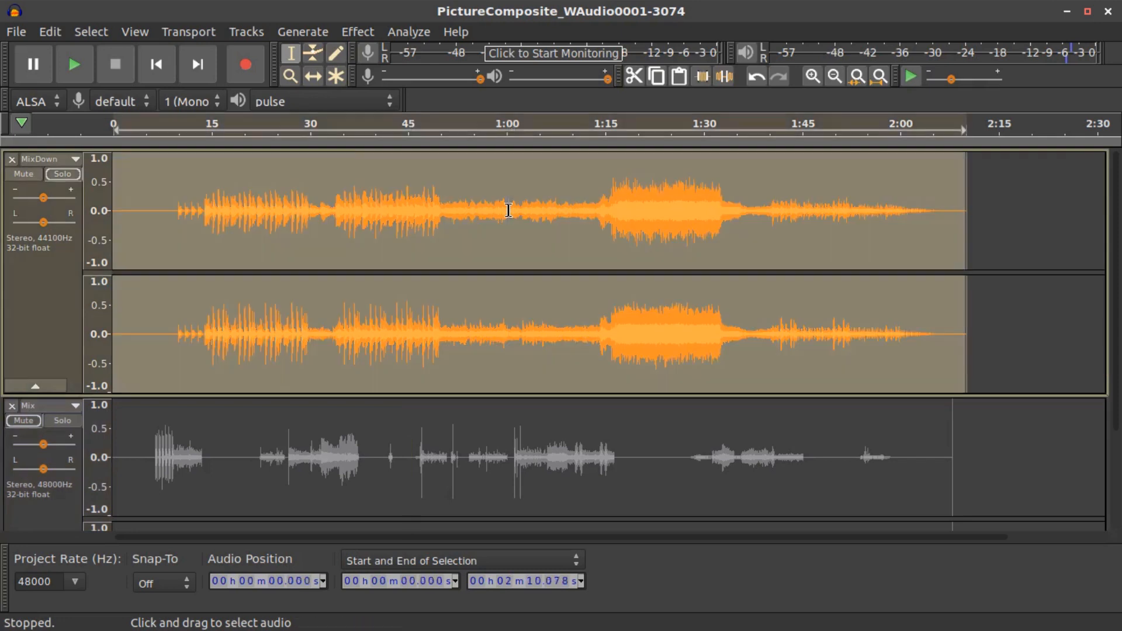
left_click(357, 32)
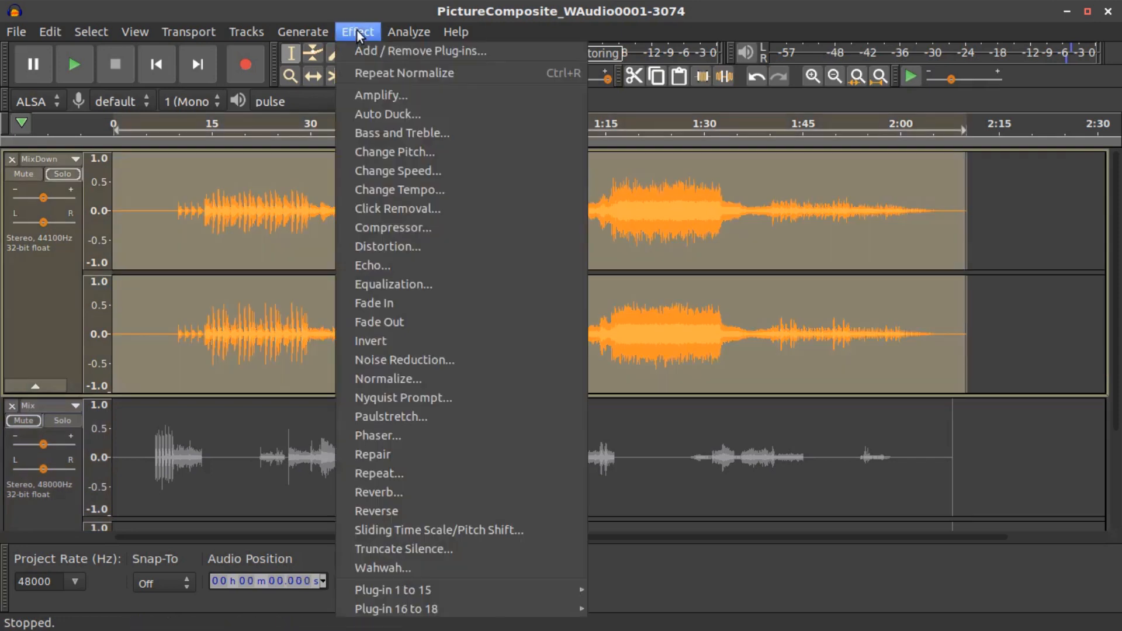
left_click(732, 210)
left_click(671, 205)
double_click(655, 204)
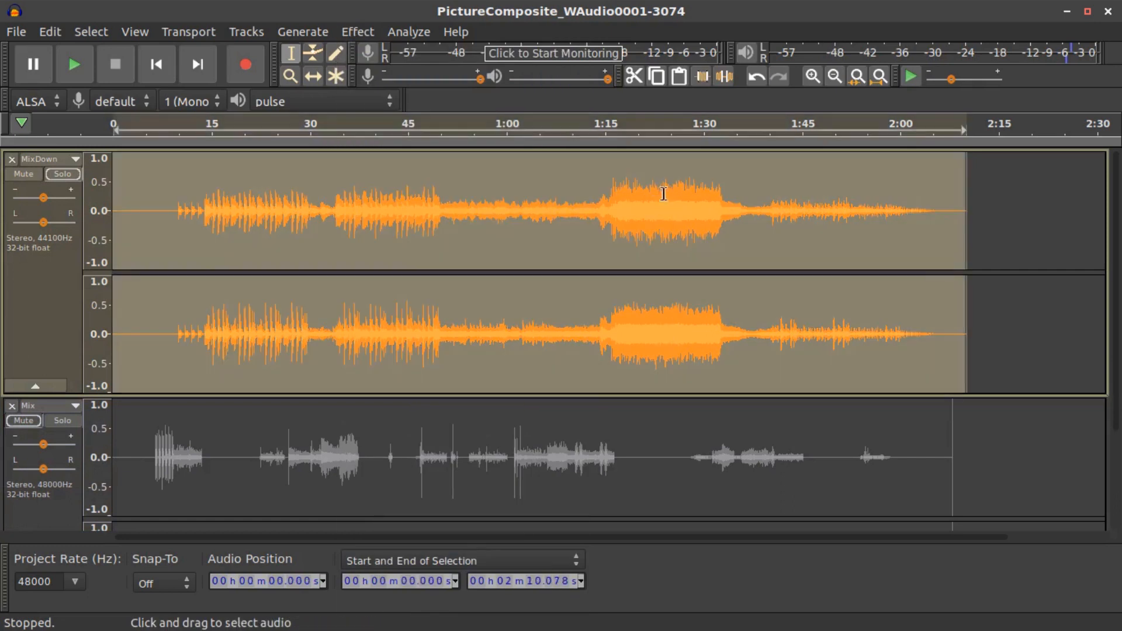
left_click(366, 32)
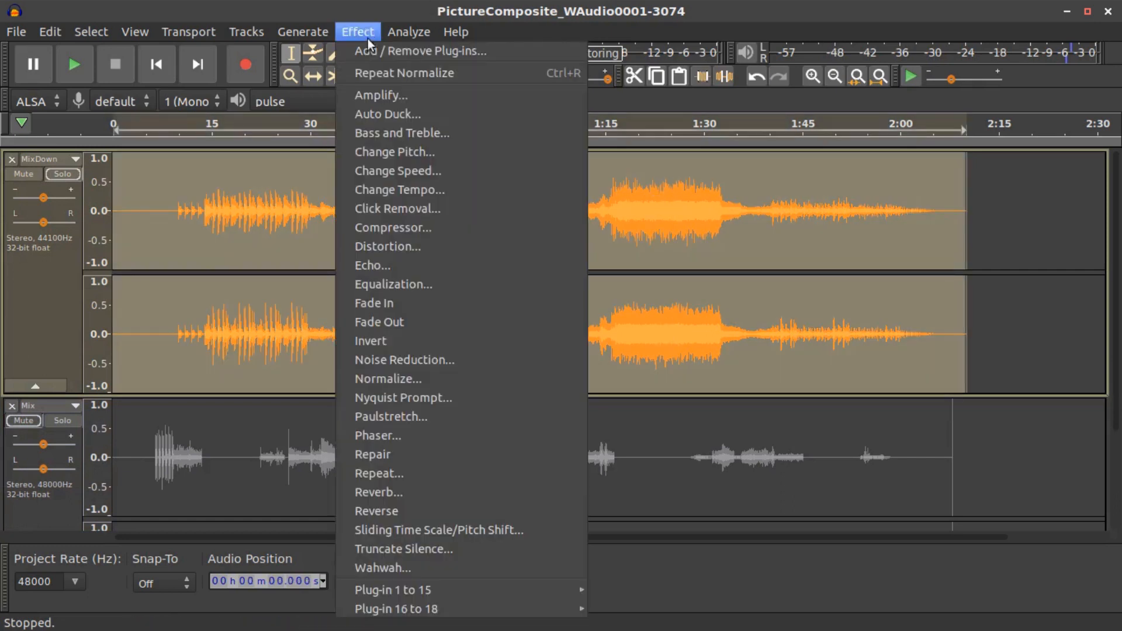
left_click(435, 377)
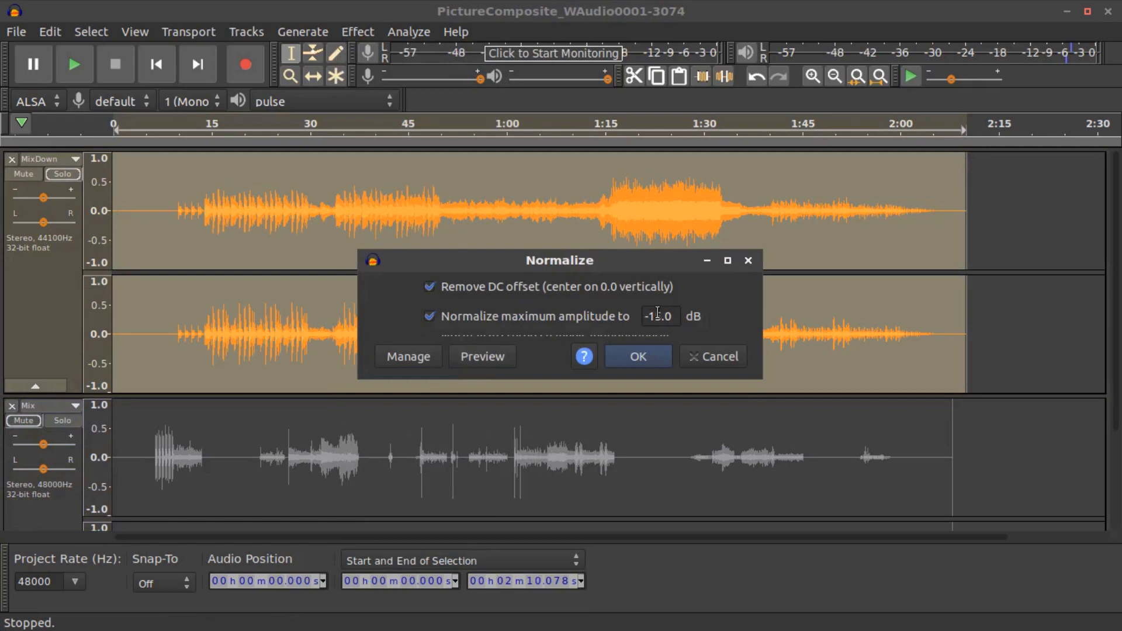
type("-6")
key("Tab")
left_click(630, 355)
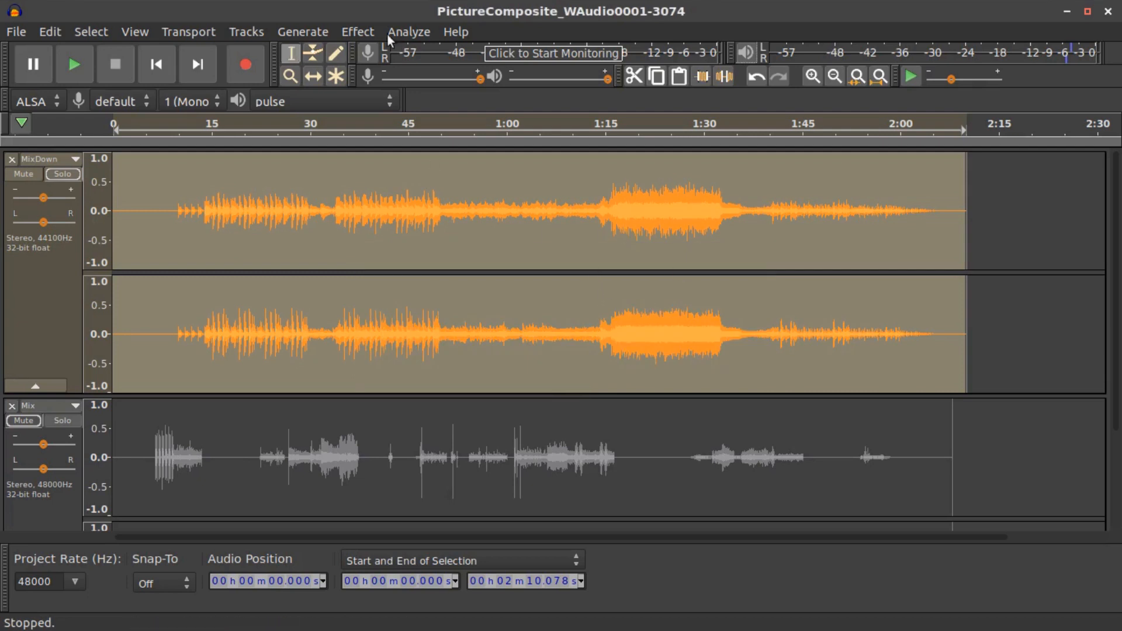
Step: Apply Equalization with the Treble Boost curve to the entire MixDown track
left_click(358, 32)
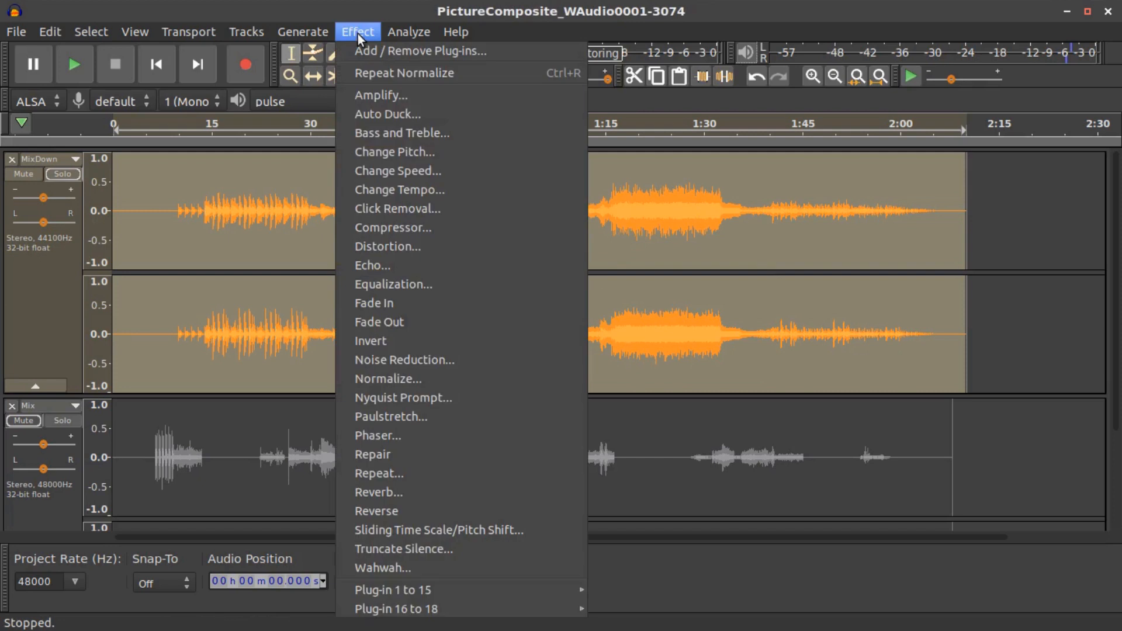
left_click(421, 284)
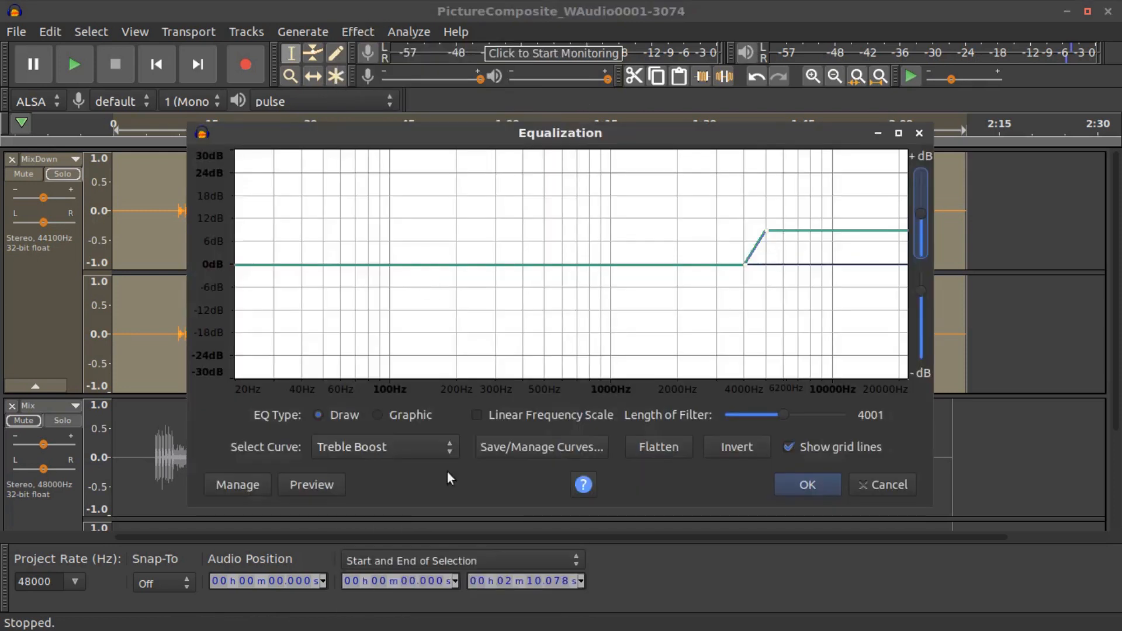
left_click(625, 446)
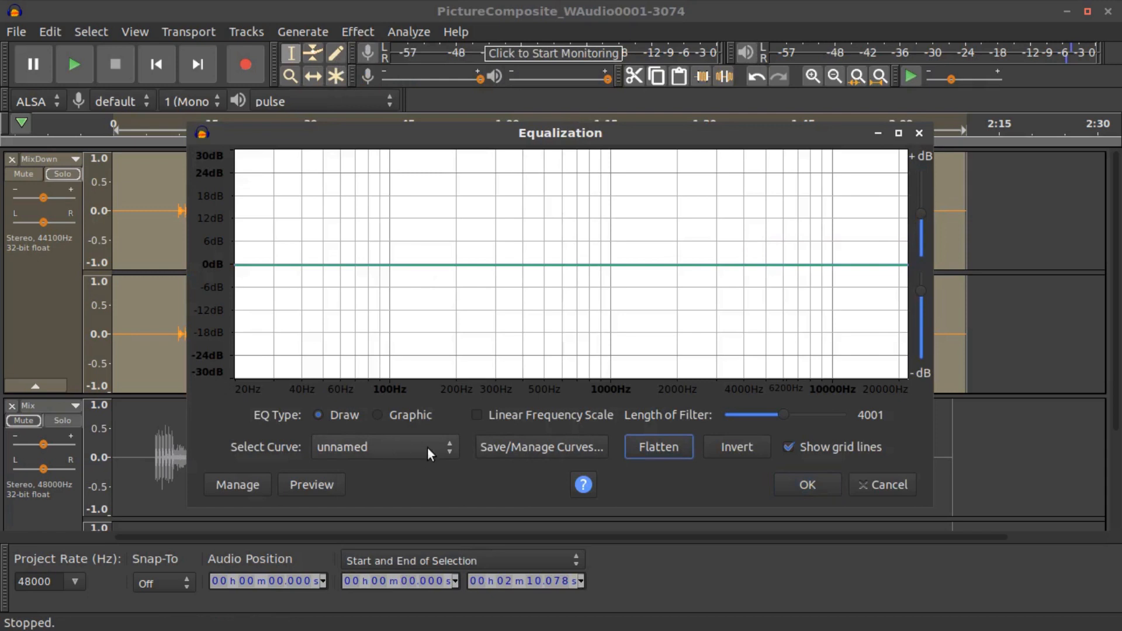
left_click(425, 447)
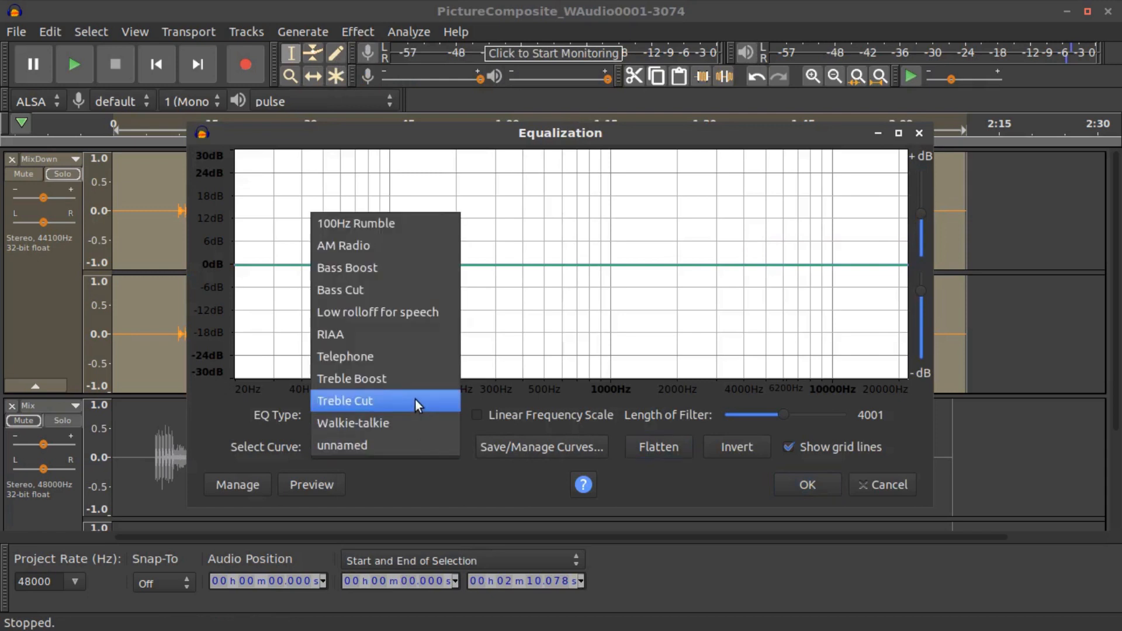
left_click(415, 379)
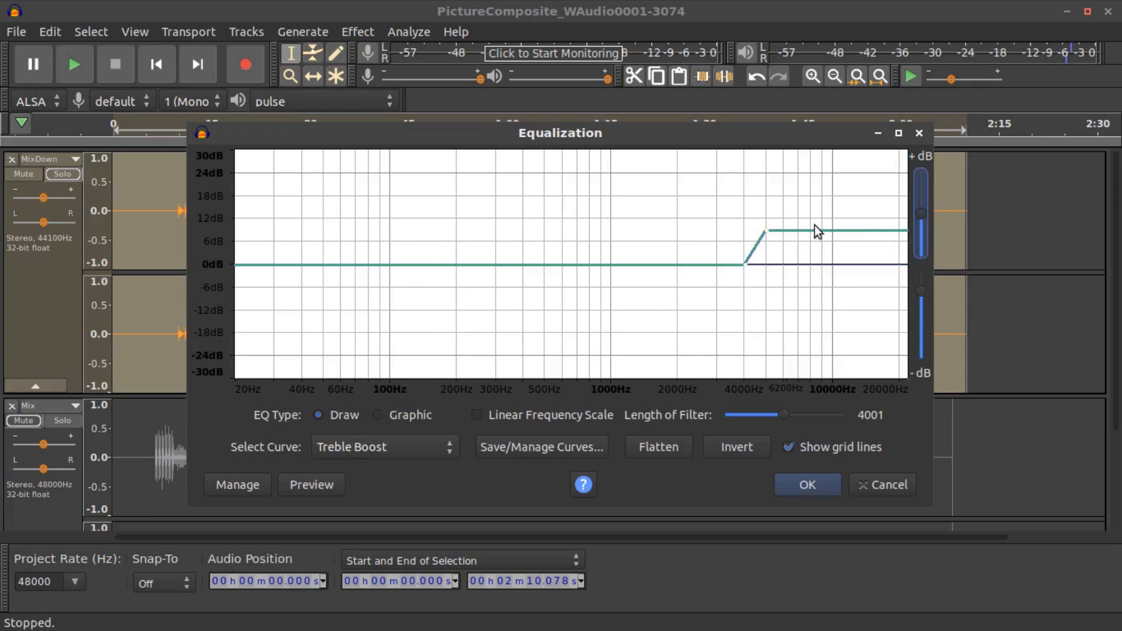
left_click(822, 485)
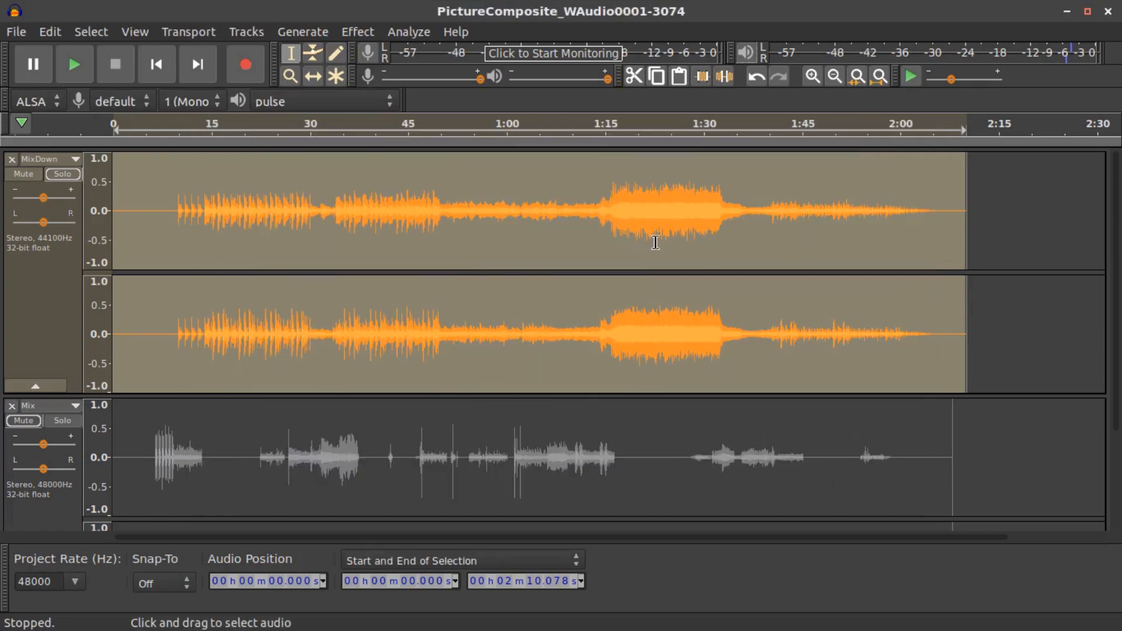
Step: Briefly play the equalized MixDown track from about 1:19 and from about 0:25, and select the whole track again
left_click(634, 123)
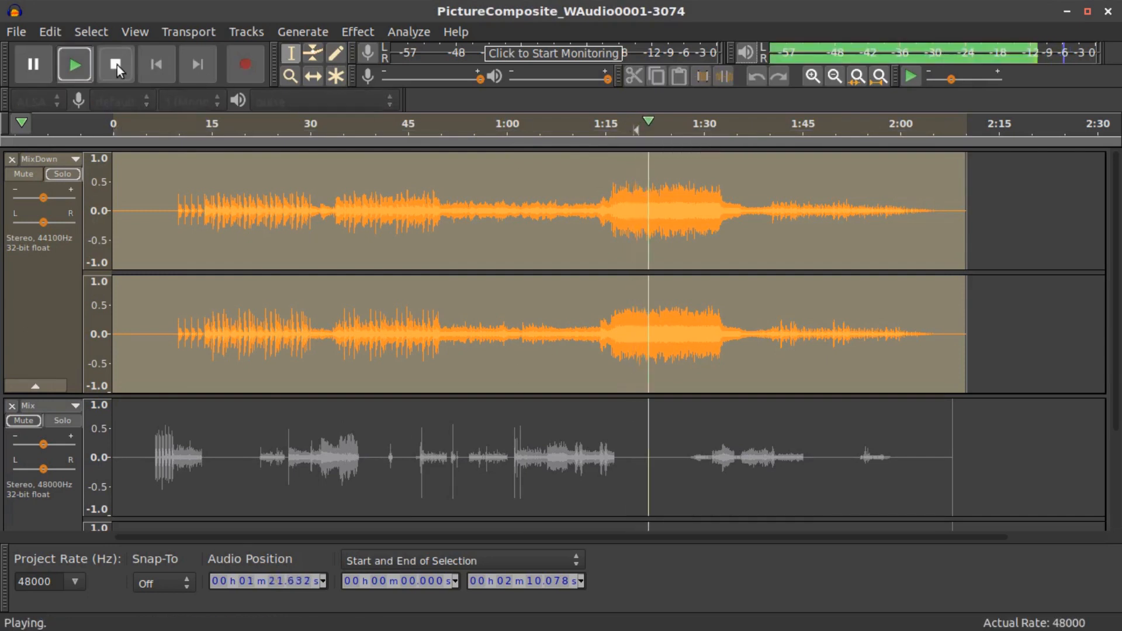
left_click(117, 64)
left_click(274, 124)
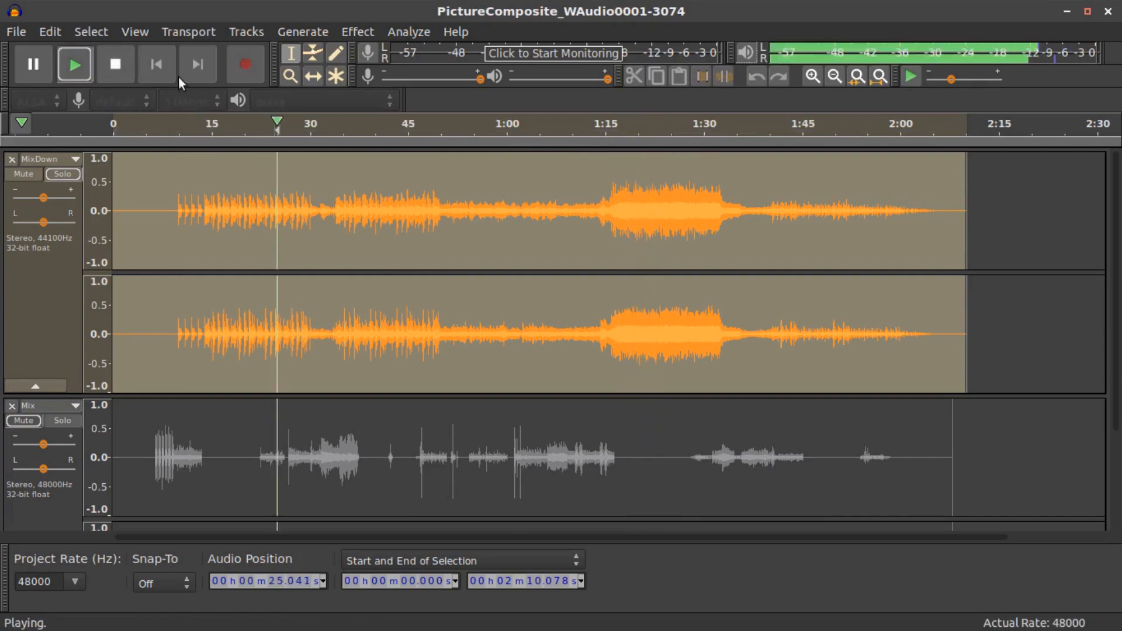
left_click(126, 66)
double_click(473, 232)
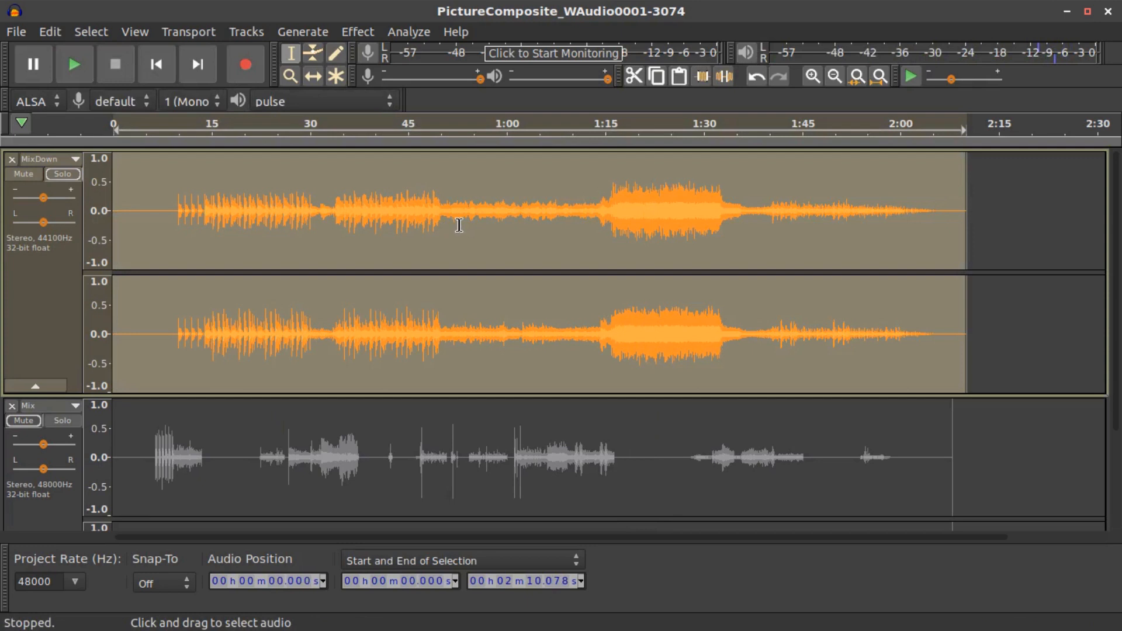
Step: Normalize the entire MixDown track to a maximum amplitude of -0.1 dB
left_click(357, 32)
left_click(456, 378)
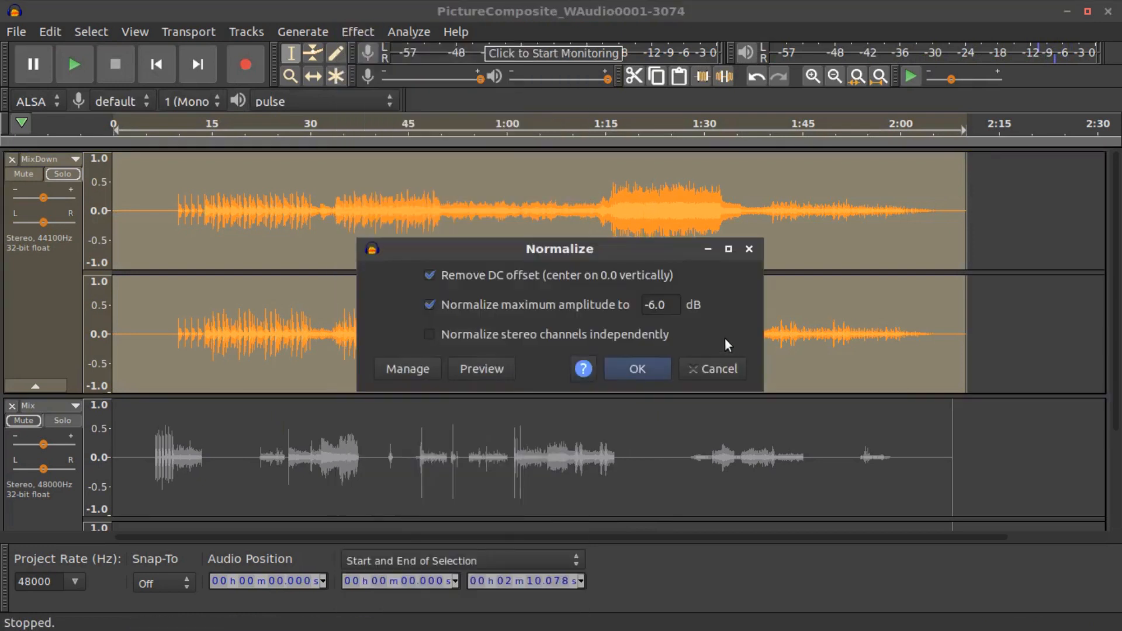
left_click_drag(671, 306, 590, 292)
type("-0.1")
left_click(637, 368)
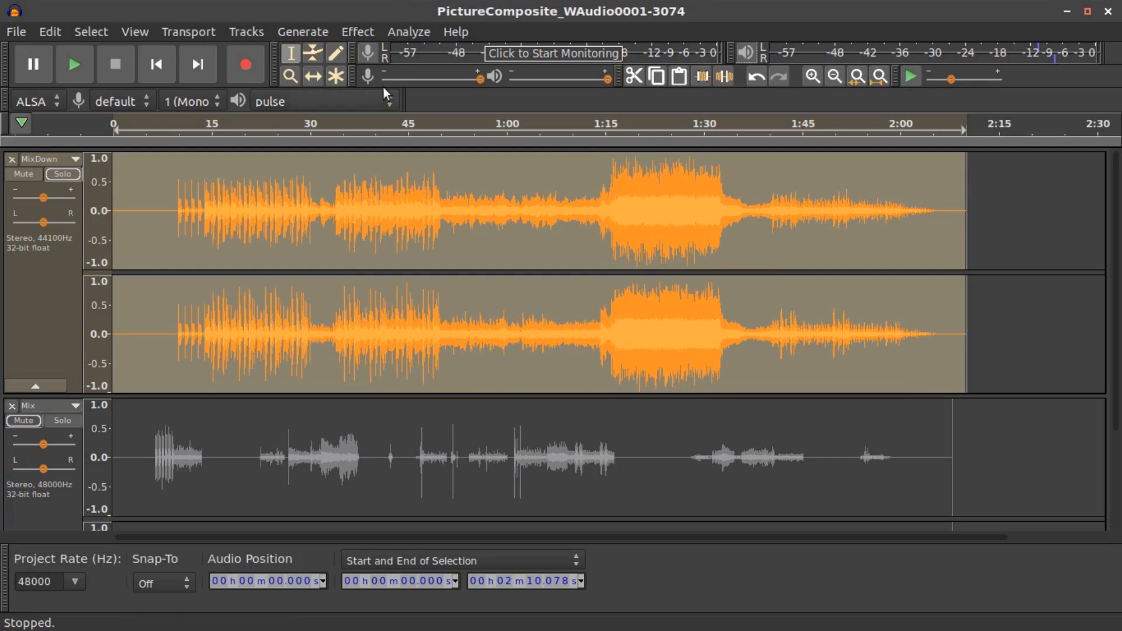
Step: Compress the MixDown track with a -30 dB threshold, -40 dB noise floor, 1.7:1 ratio, 0.35 s attack, 1.0 s release and make-up gain
left_click(363, 34)
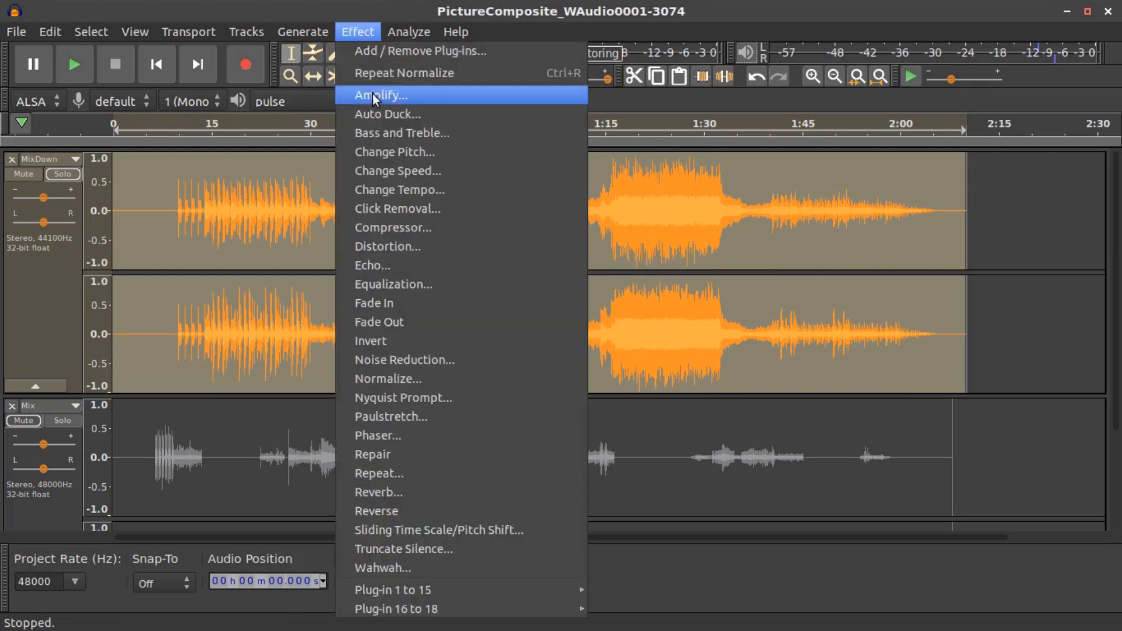
left_click(402, 228)
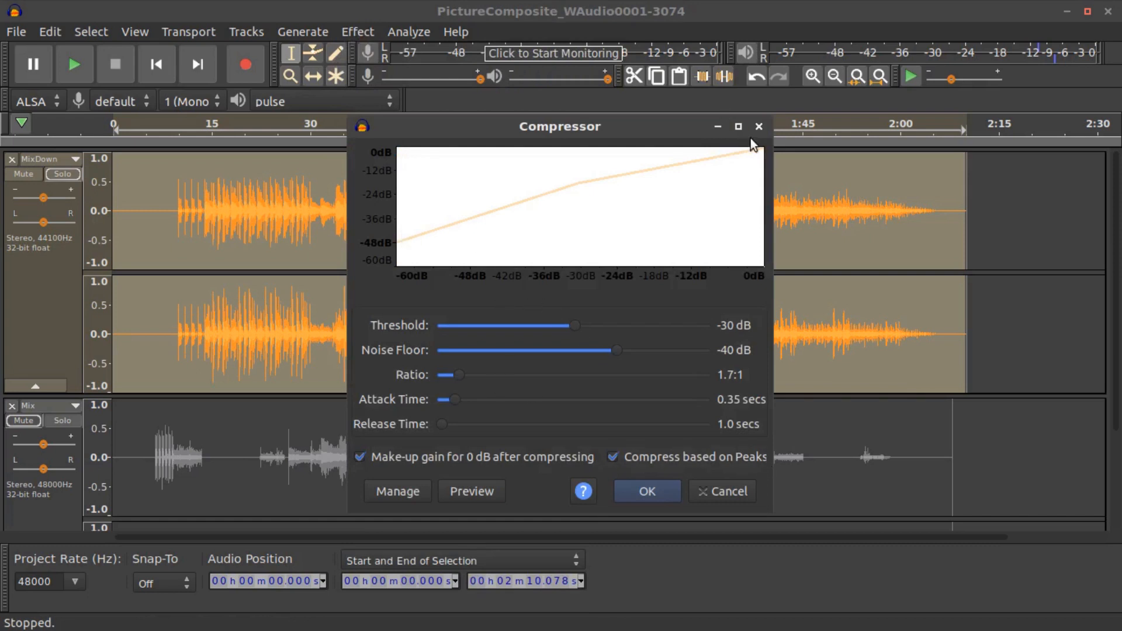
left_click(646, 491)
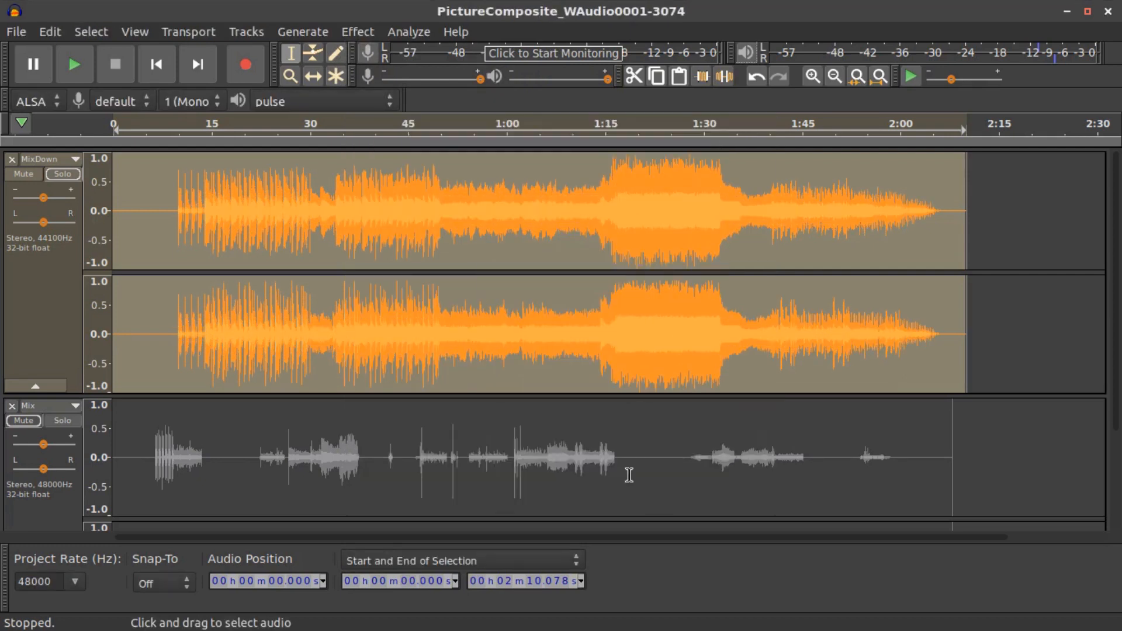
left_click(610, 257)
key("Escape")
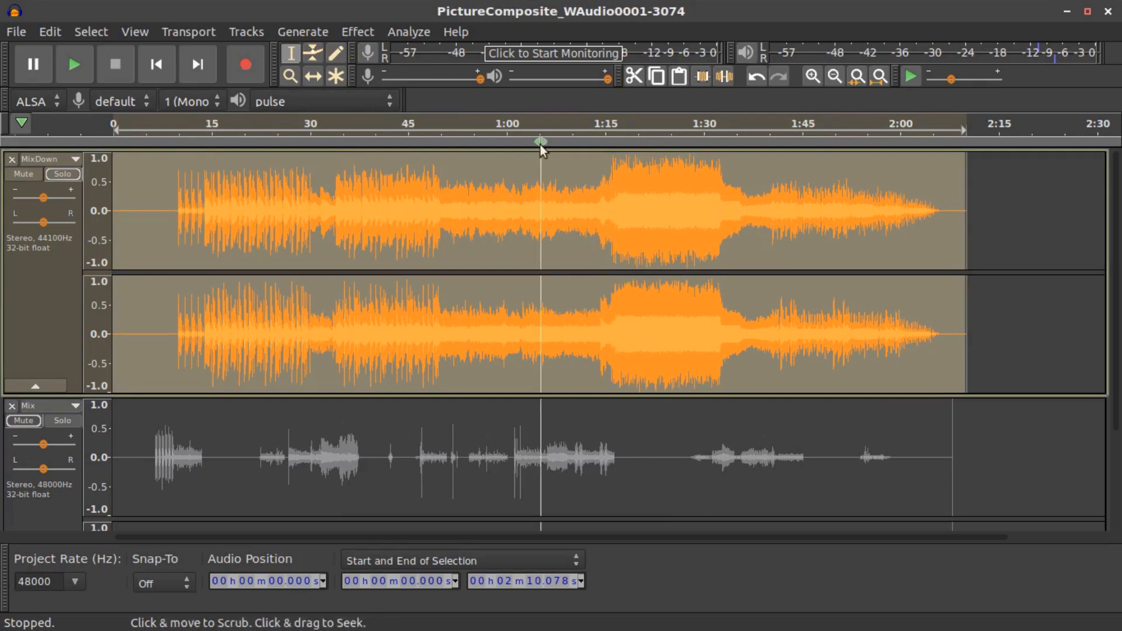
Step: Normalize the compressed MixDown track to -0.1 dB again
left_click(357, 34)
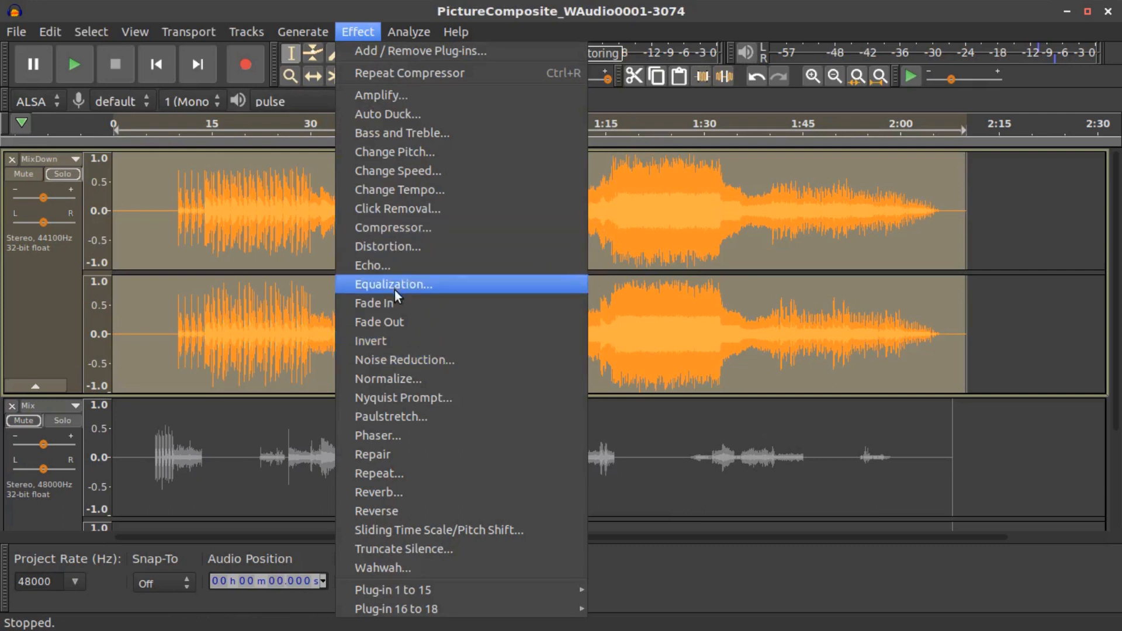
left_click(413, 377)
left_click(660, 368)
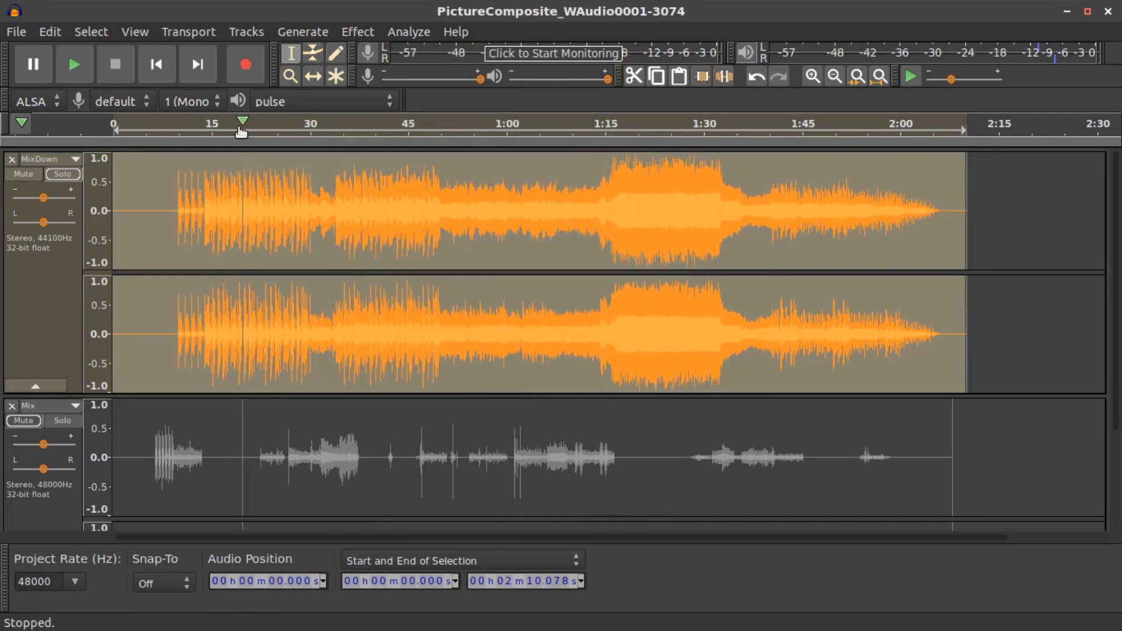
Step: Play the compressed MixDown track from about 0:13 and from about 1:06, and stop playback
left_click(199, 131)
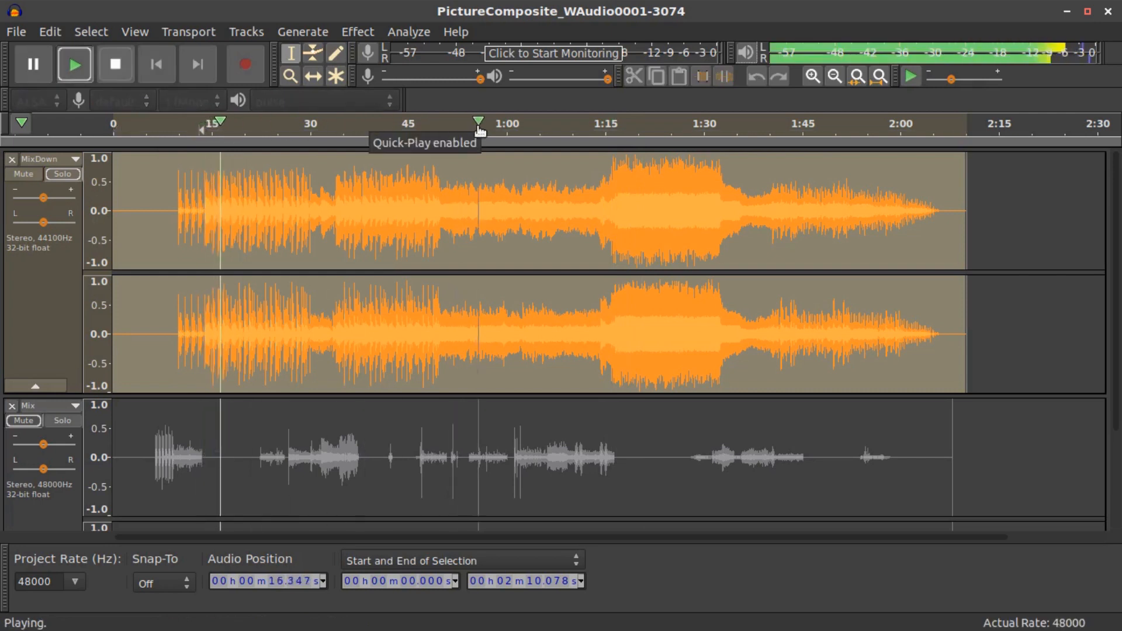
left_click(545, 130)
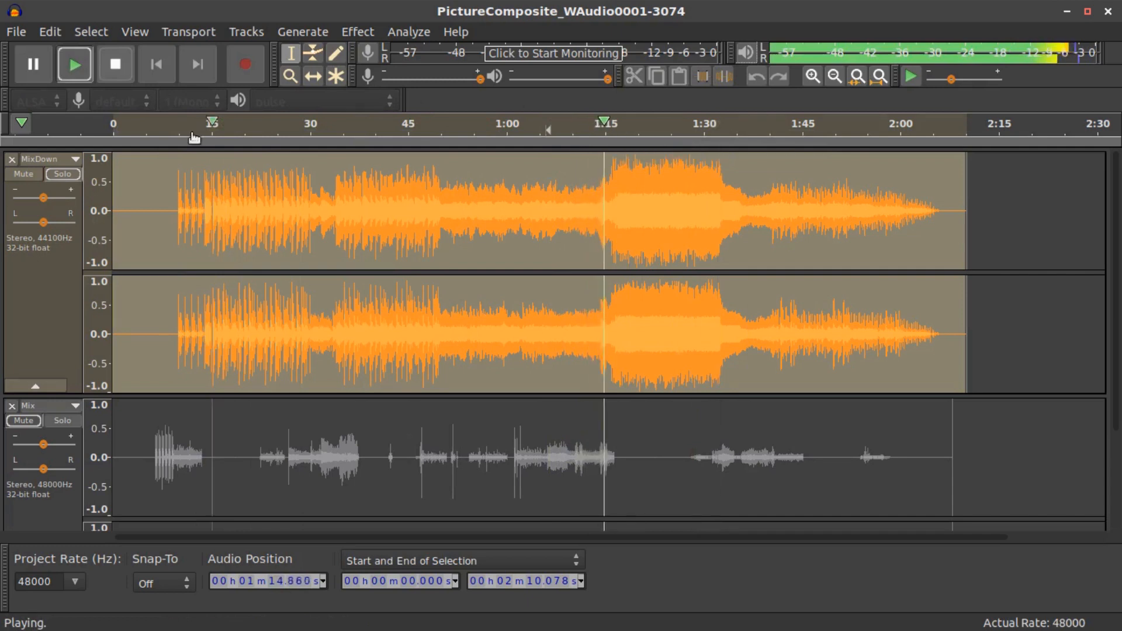
left_click(122, 74)
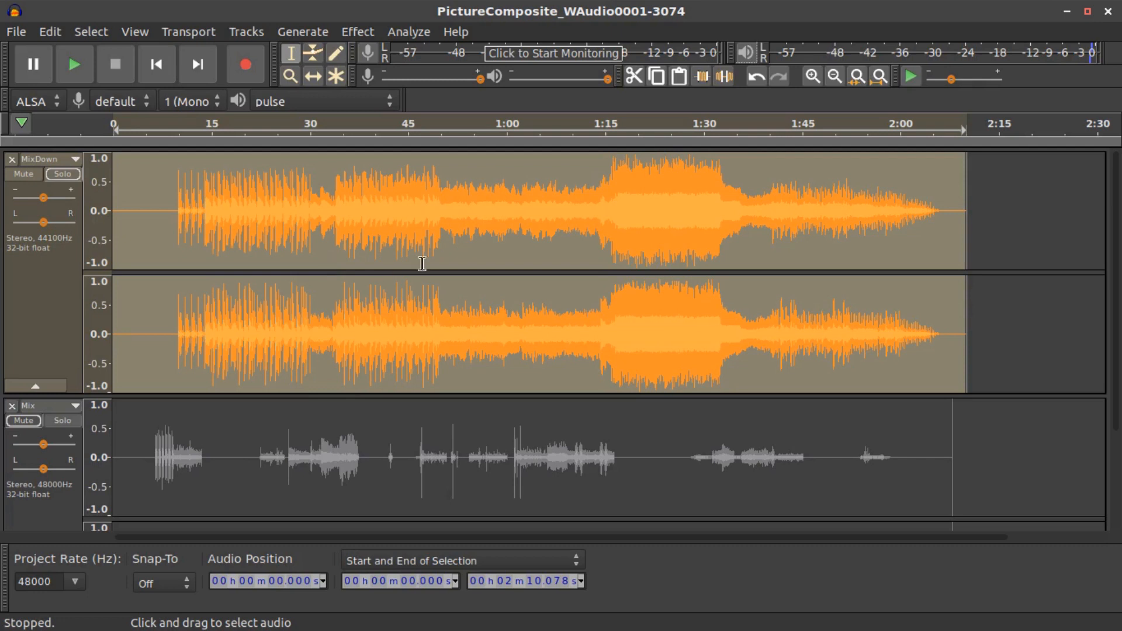
Step: Unmute the Mix track, turn off MixDown's solo, and play both tracks together from the start and from about 1:09
left_click(24, 421)
scroll(691, 356, "up", 2)
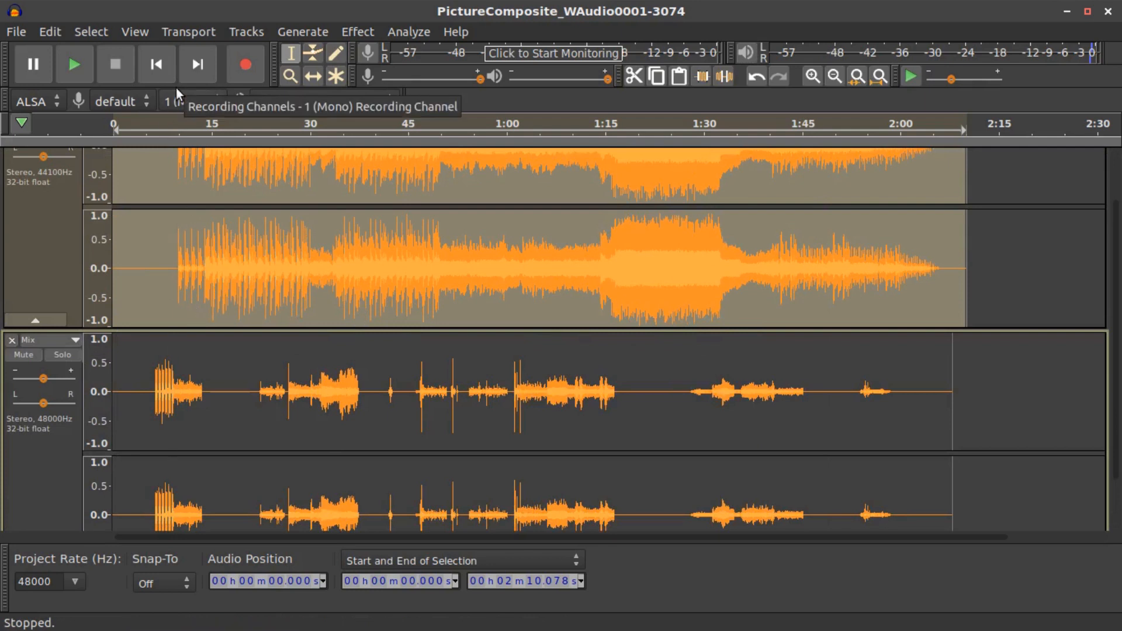
left_click(154, 71)
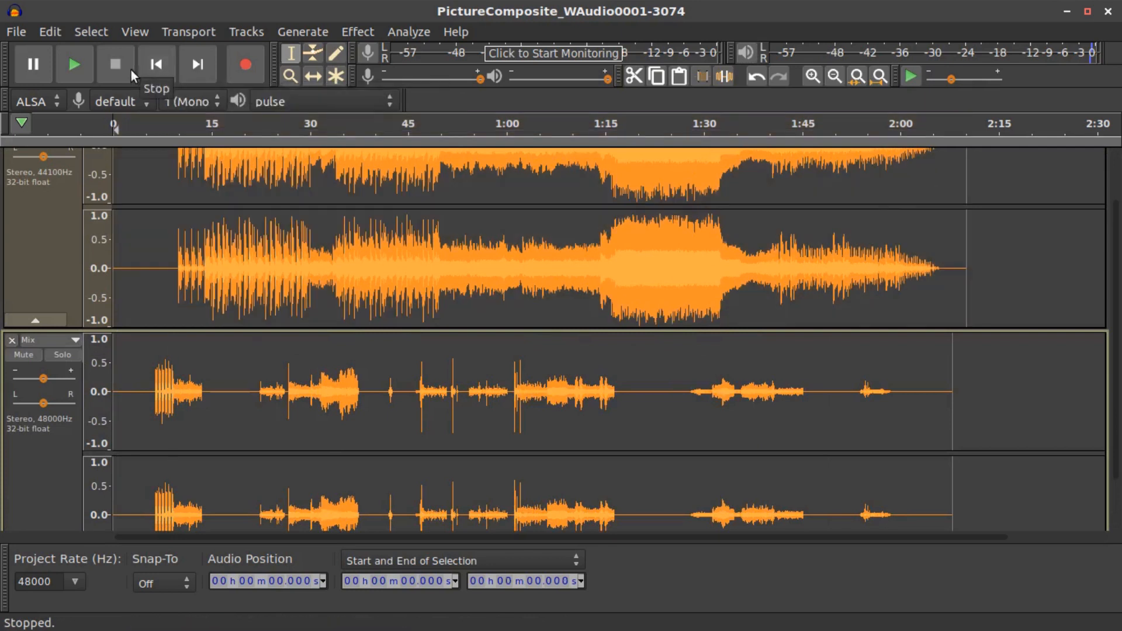
left_click(75, 65)
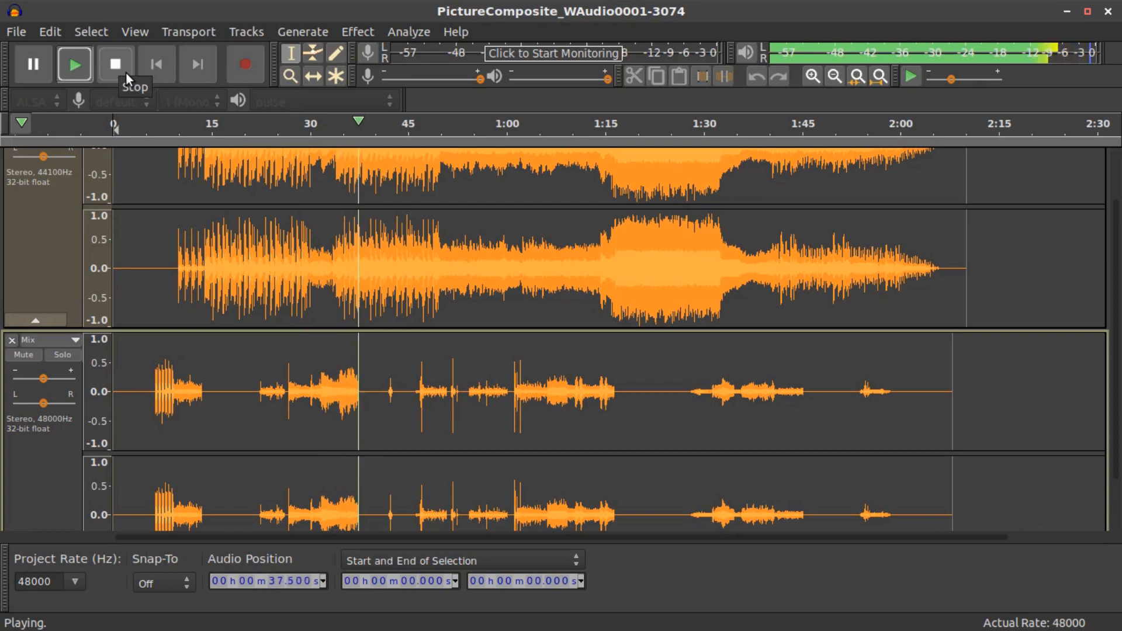
left_click(562, 127)
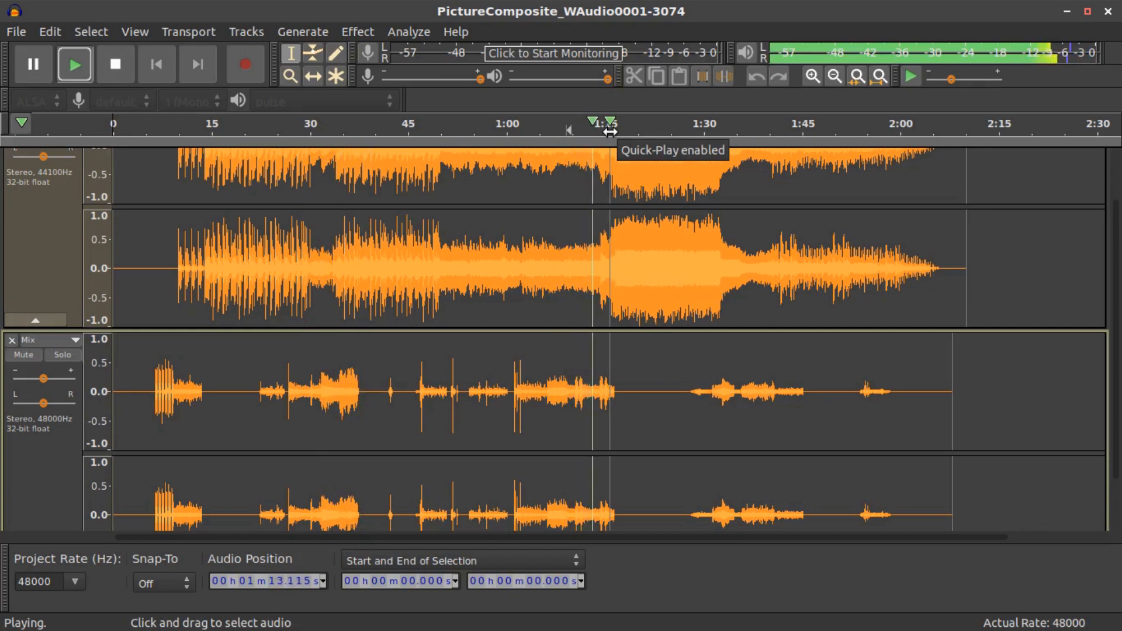
left_click(117, 63)
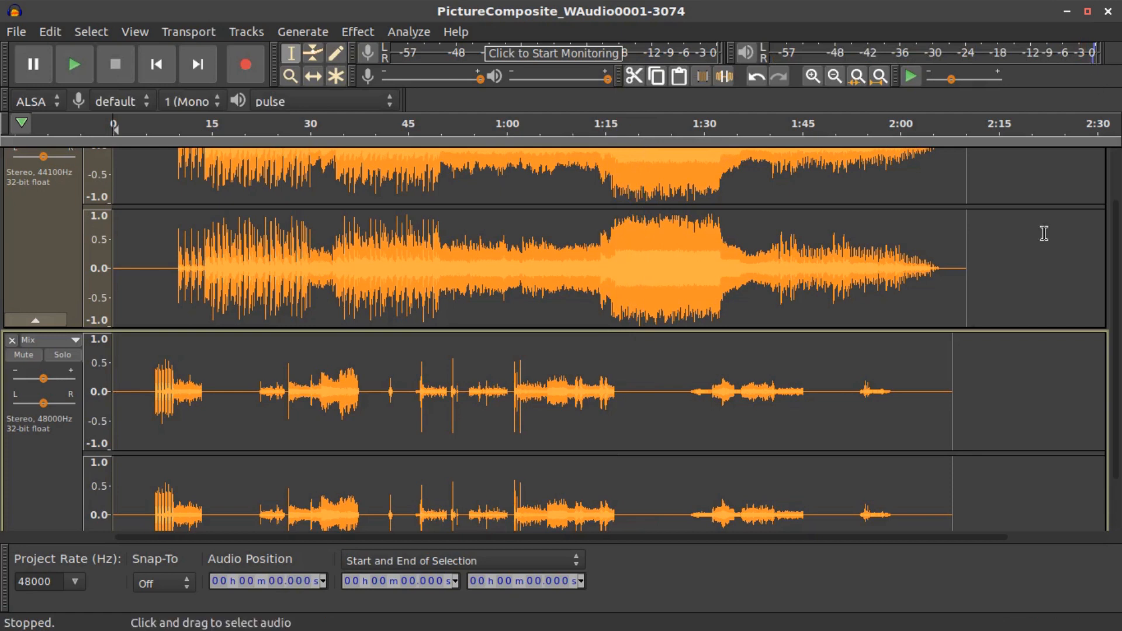
Step: Select the full length of the MixDown and Mix tracks and mix and render them to a new track
scroll(1017, 317, "up", 2)
left_click_drag(1001, 205, 88, 619)
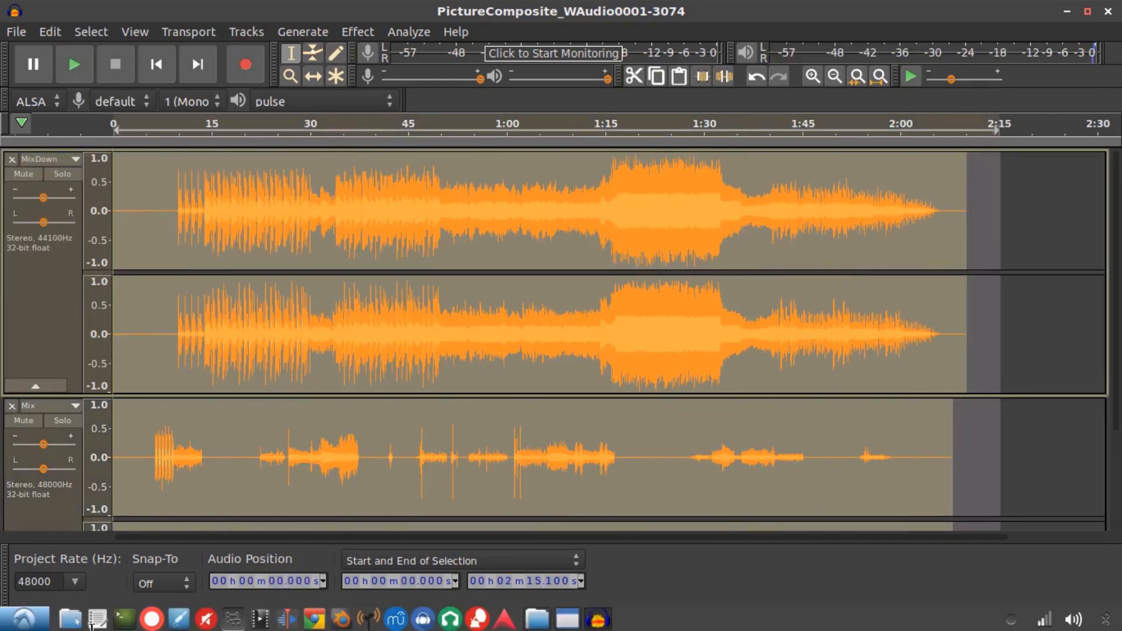
scroll(531, 433, "down", 4)
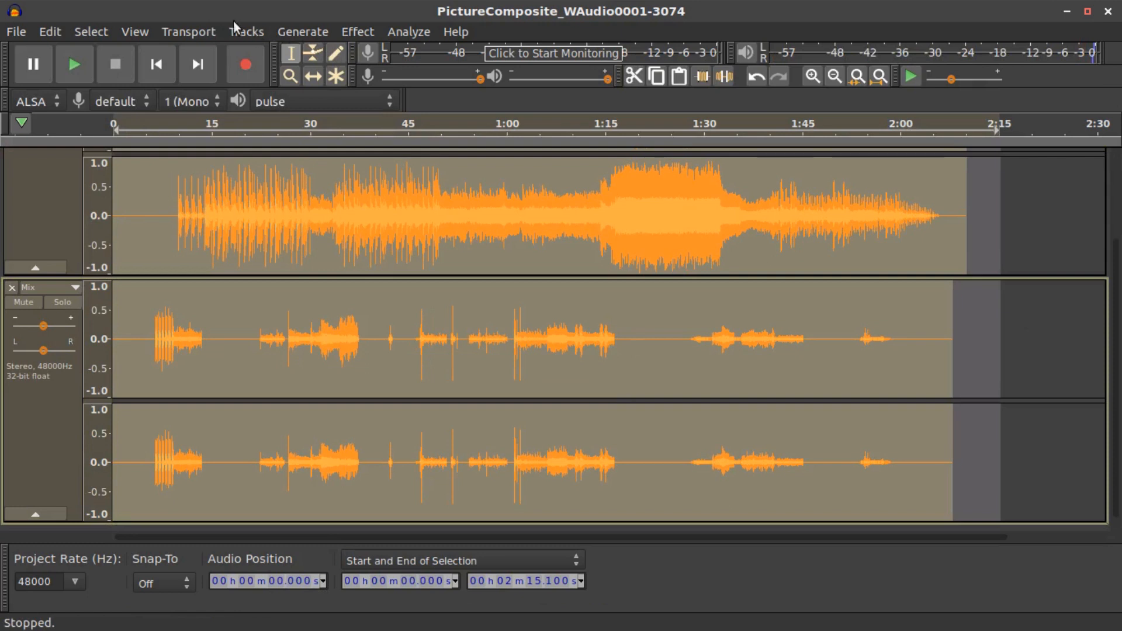
left_click(251, 30)
mouse_move(258, 71)
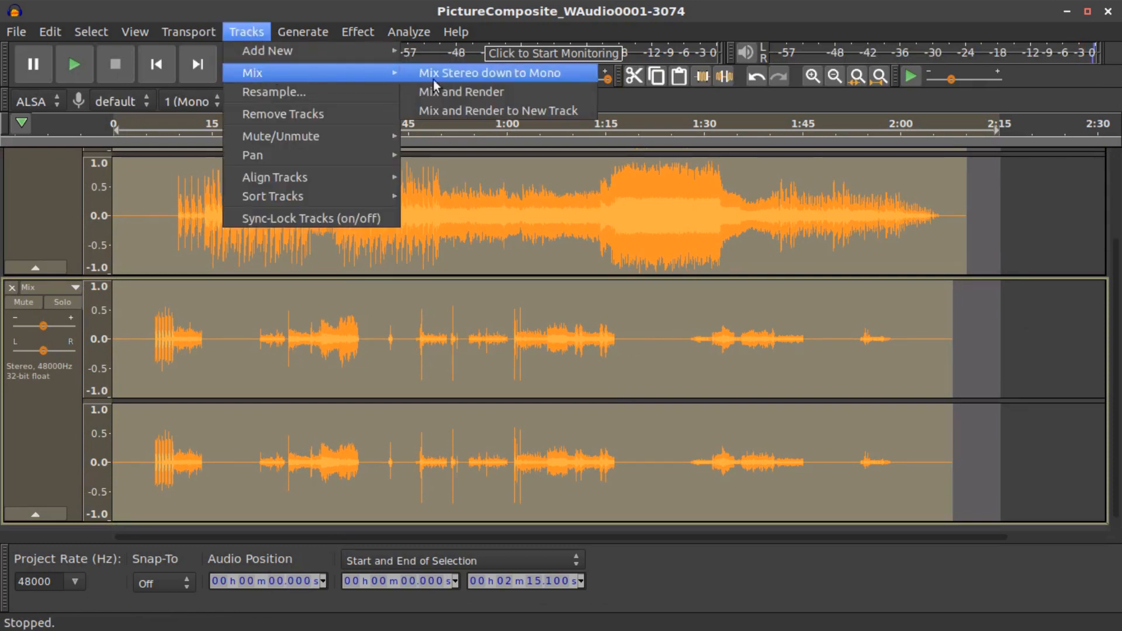
left_click(463, 108)
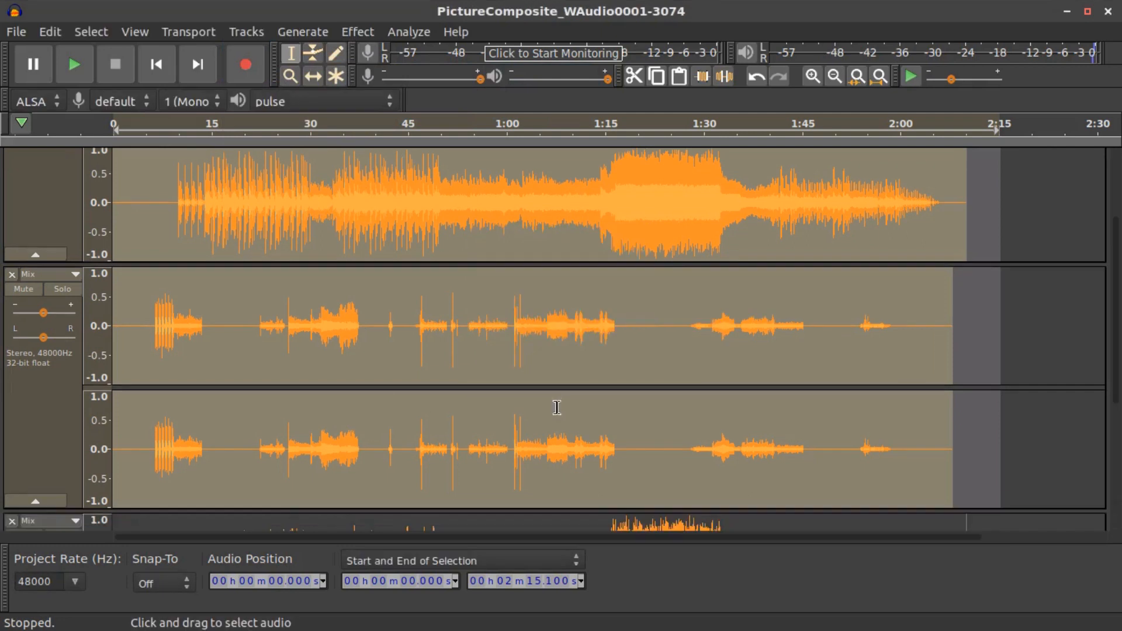
Step: Remove the original MixDown and Mix tracks, keeping only the newly rendered combined track
scroll(376, 348, "up", 3)
left_click(11, 158)
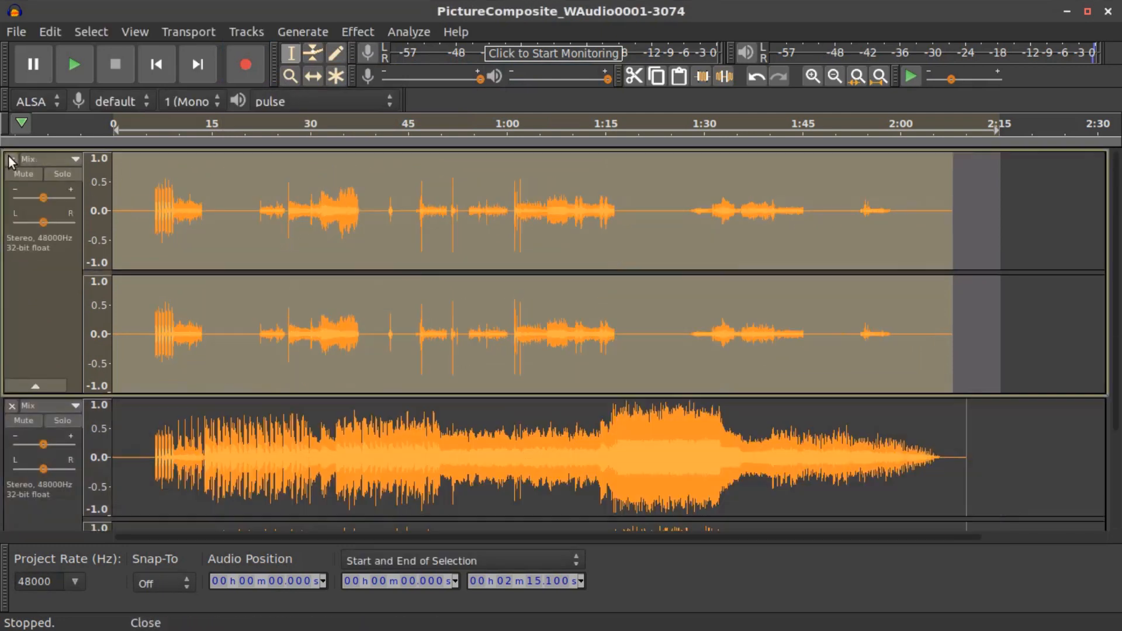
left_click(11, 158)
Step: Normalize the entire combined Mix track to a maximum amplitude of -0.1 dB
double_click(601, 214)
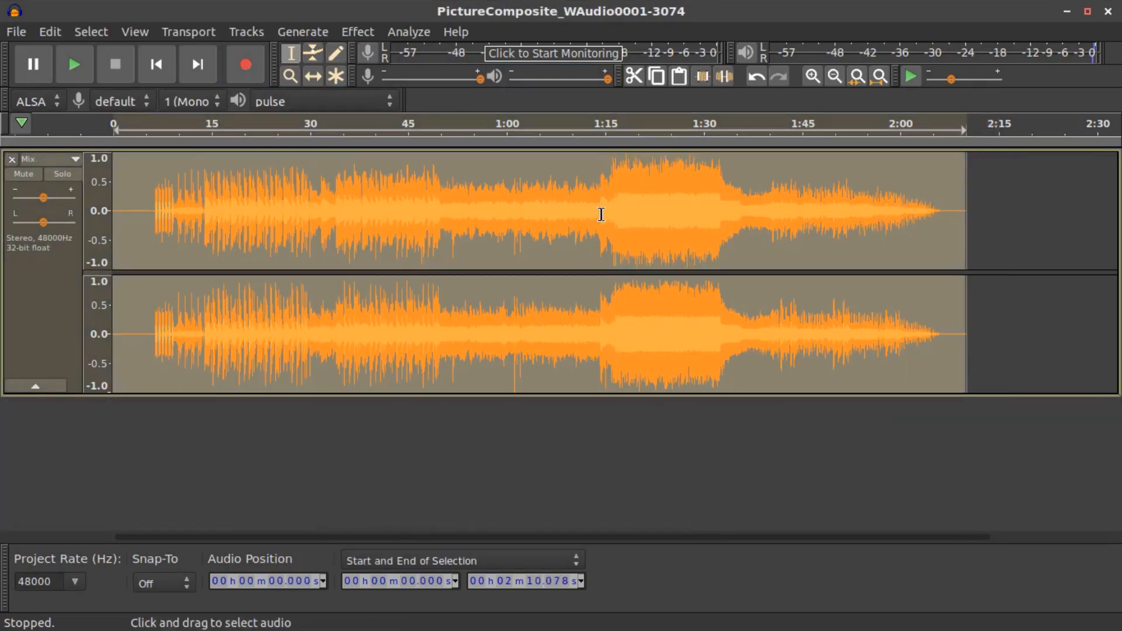
left_click(367, 36)
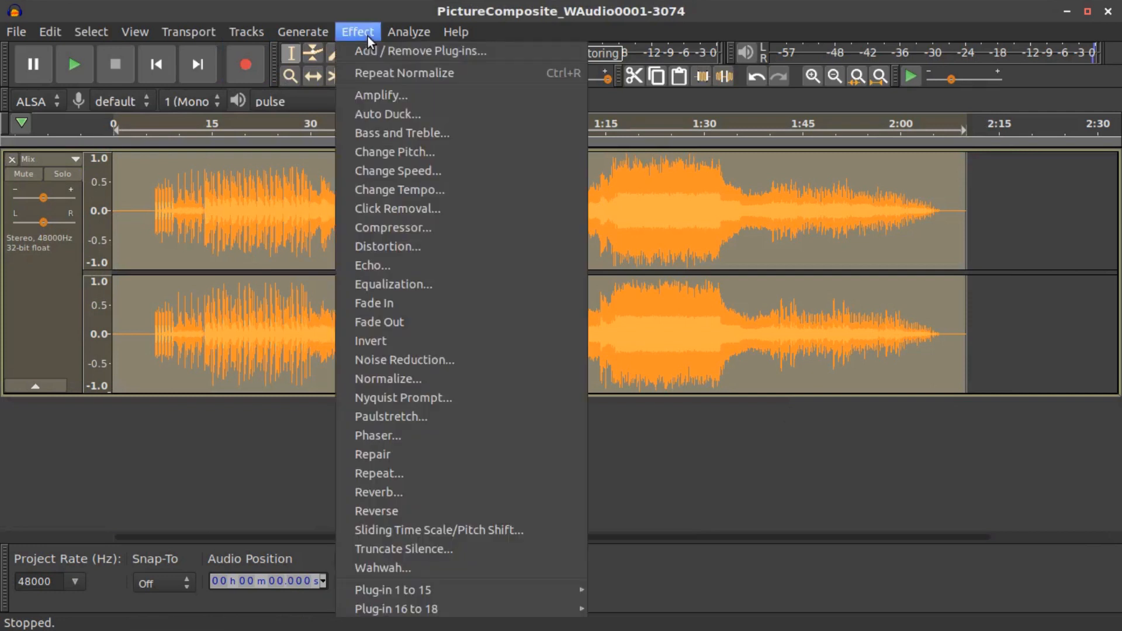
left_click(397, 378)
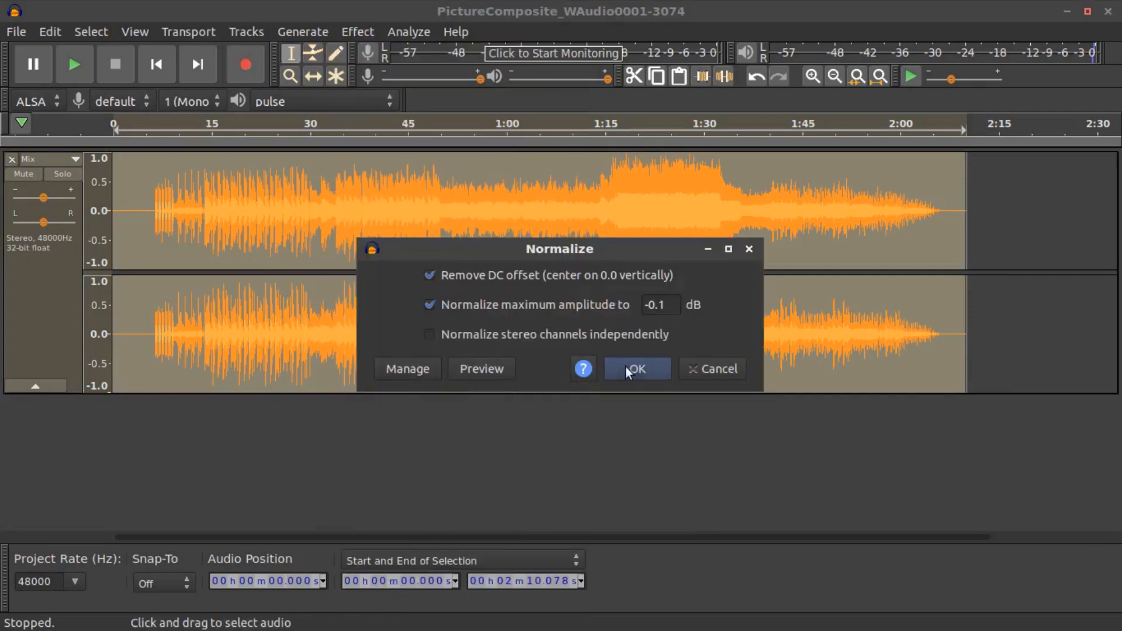
left_click(638, 367)
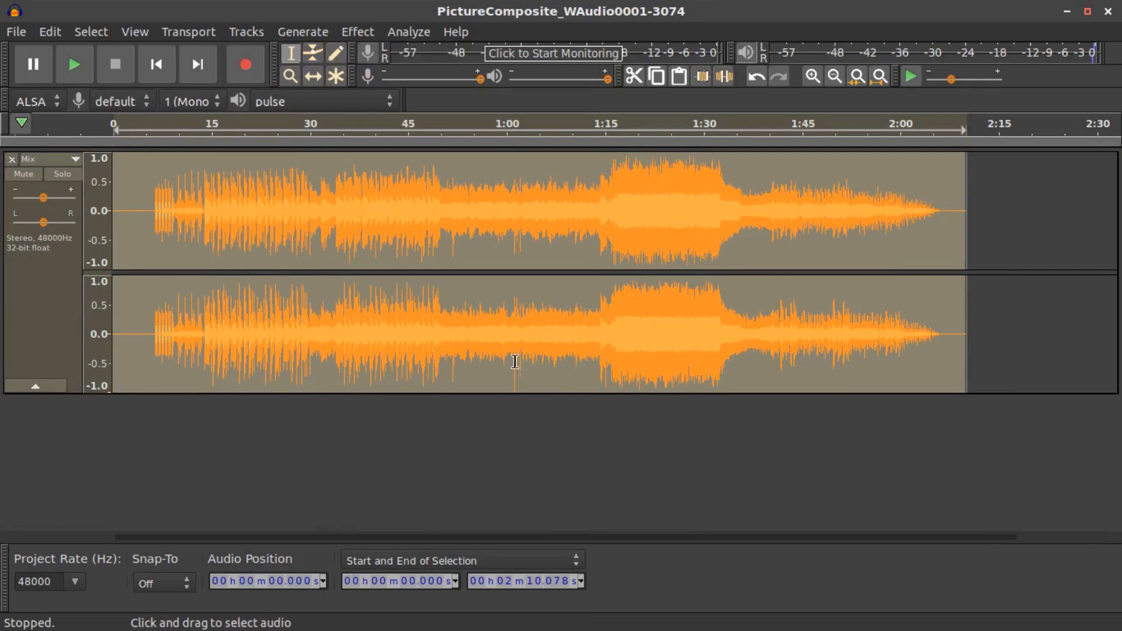
Step: Play the final Mix track from about 1:01 and stop playback
left_click(512, 125)
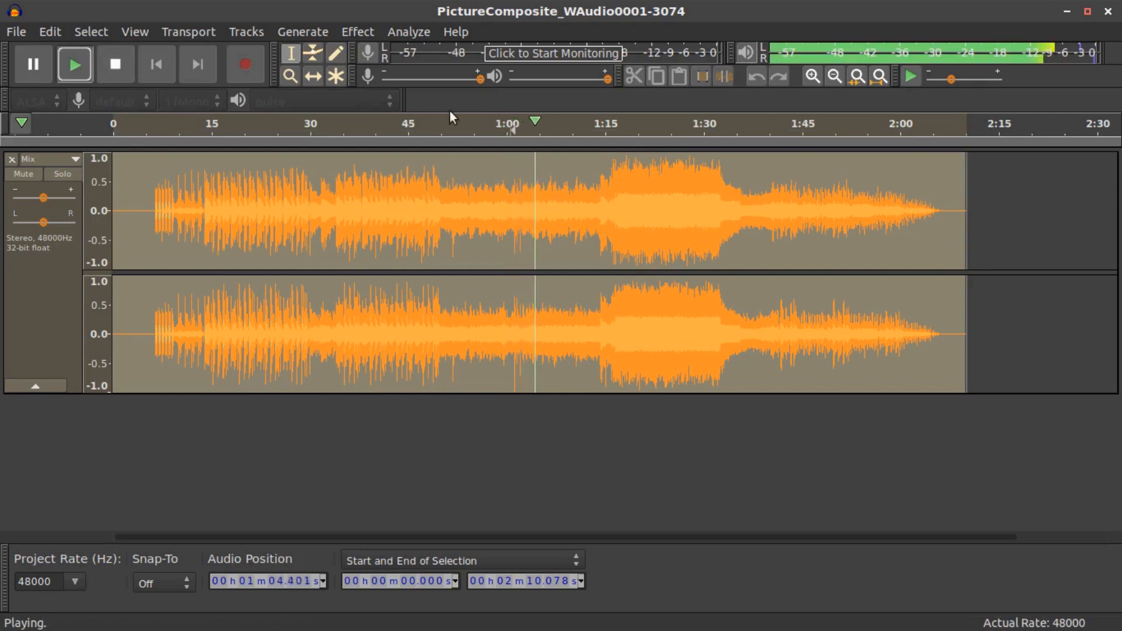
left_click(512, 125)
left_click(115, 64)
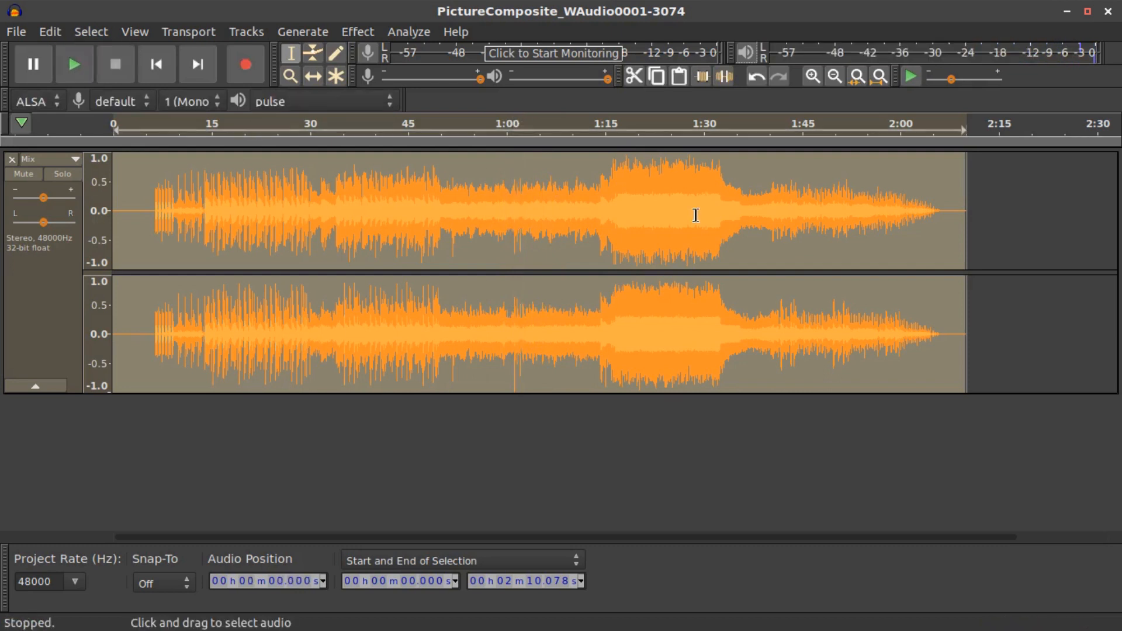